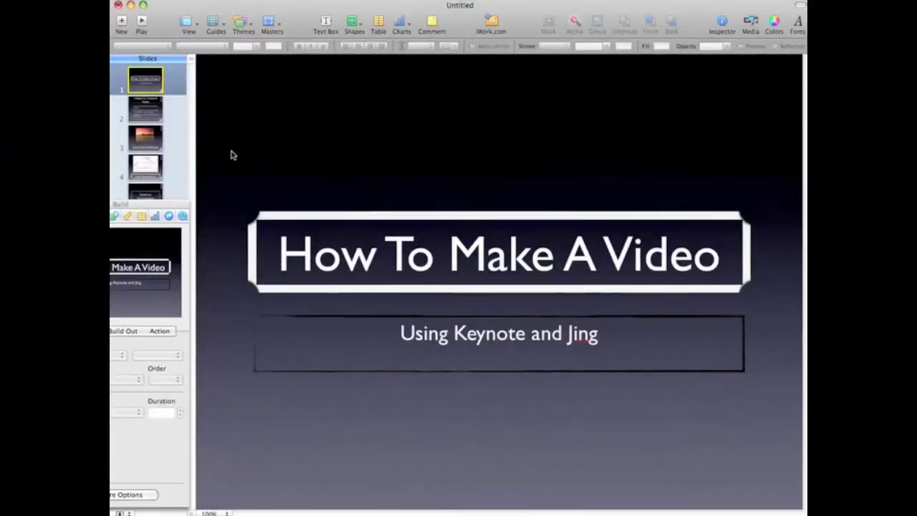
- Try the Hard Cover theme on the title, cancel to keep the original theme, then open slide 2
left_click(393, 252)
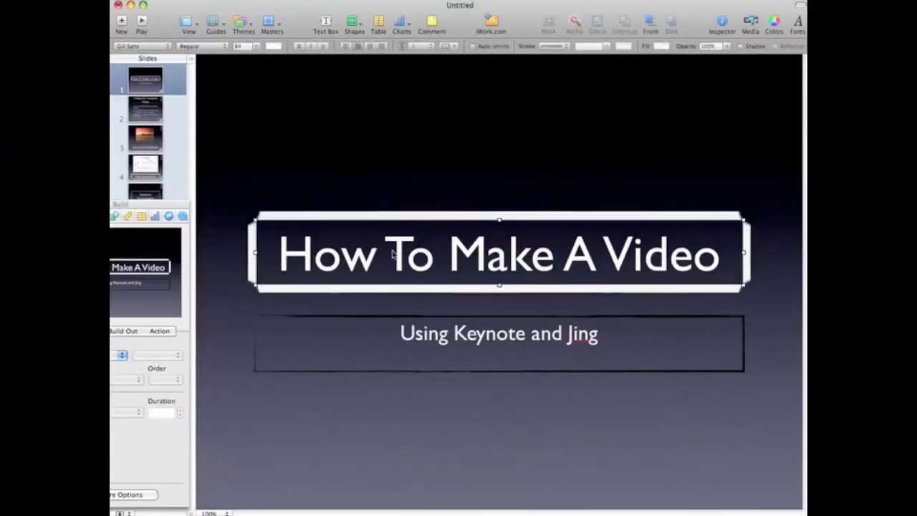
double_click(393, 252)
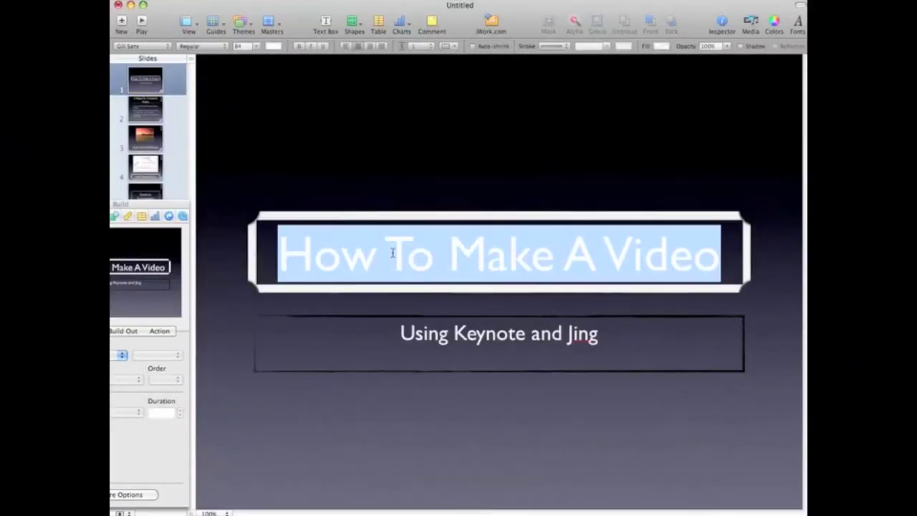
left_click(249, 27)
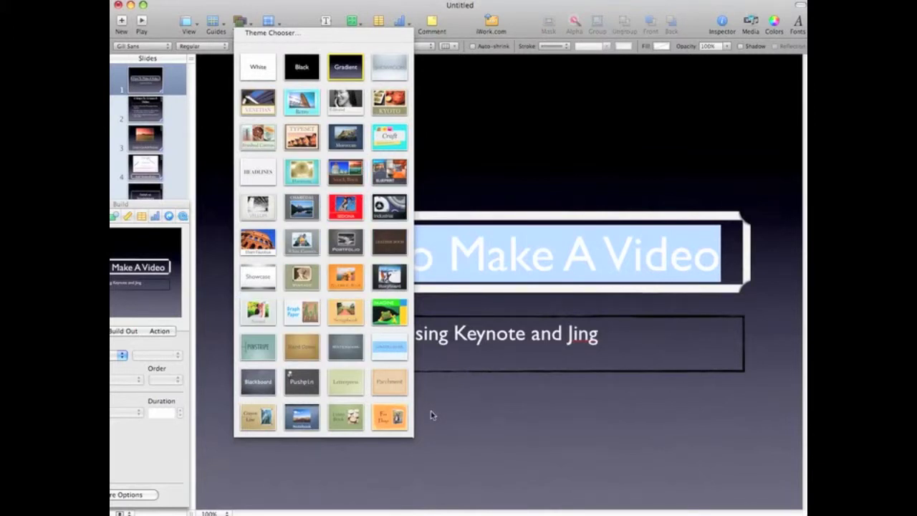
left_click(302, 349)
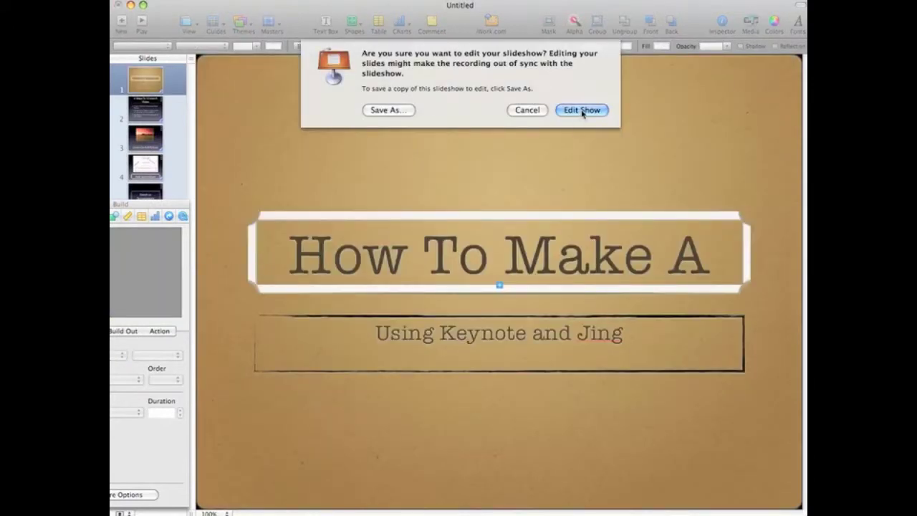
left_click(527, 110)
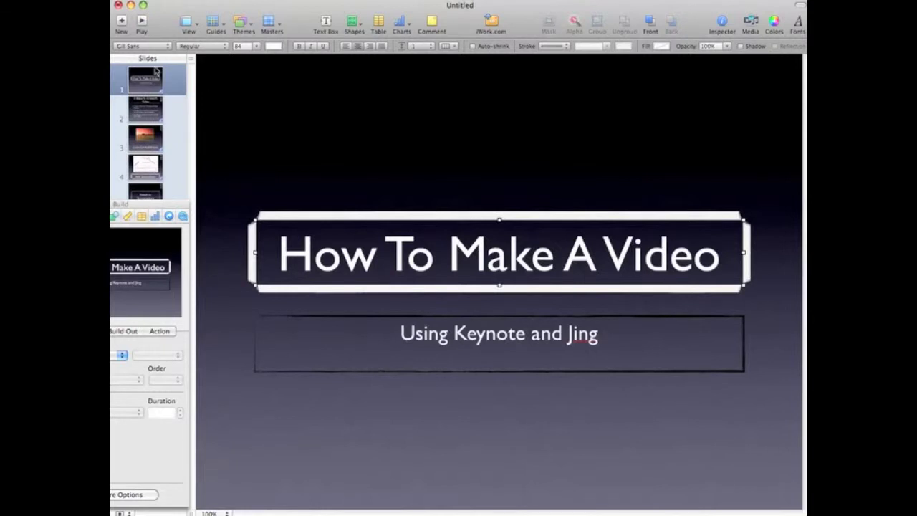
left_click(145, 111)
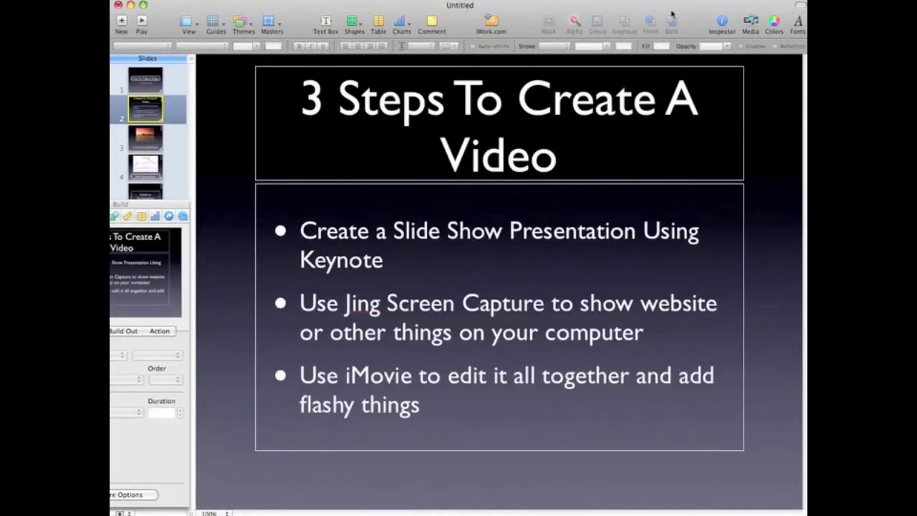
- Select slide 2's title box and move the build Inspector window onto mid-slide
left_click(550, 119)
left_click(565, 48)
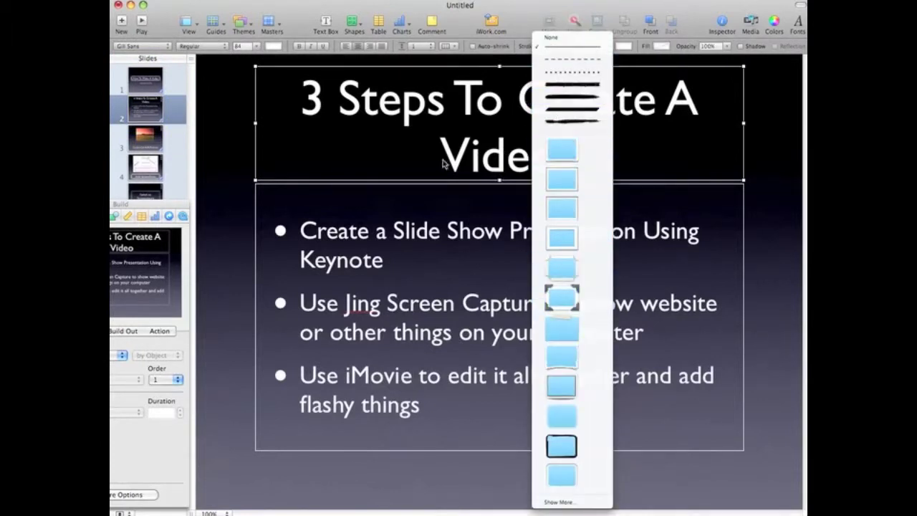
left_click(169, 207)
left_click_drag(169, 207, 438, 175)
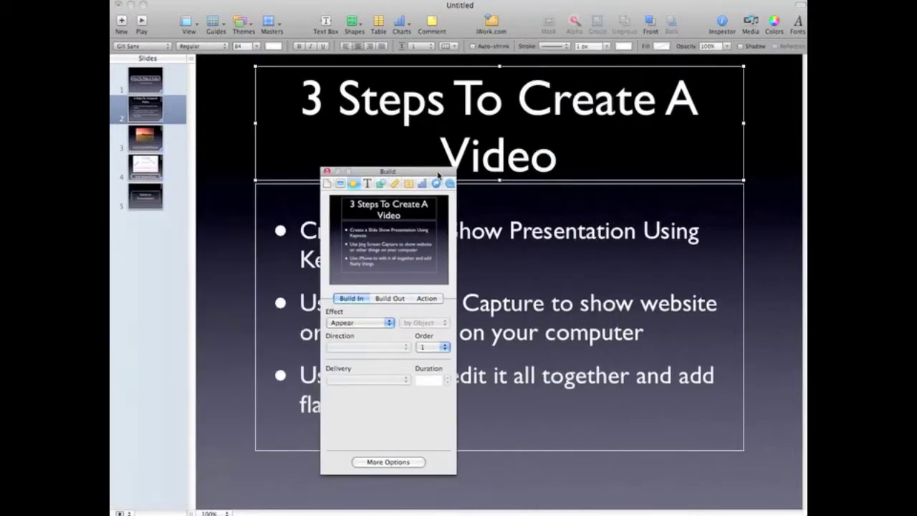
- Check slide 2's Swap transition, return to the Build inspector, then select slide 3
left_click(340, 183)
left_click(353, 184)
left_click(341, 184)
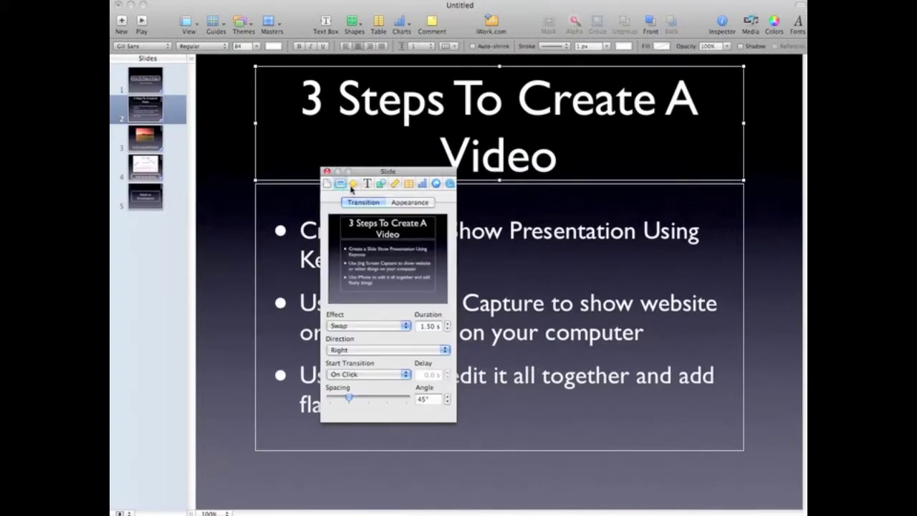
left_click(353, 184)
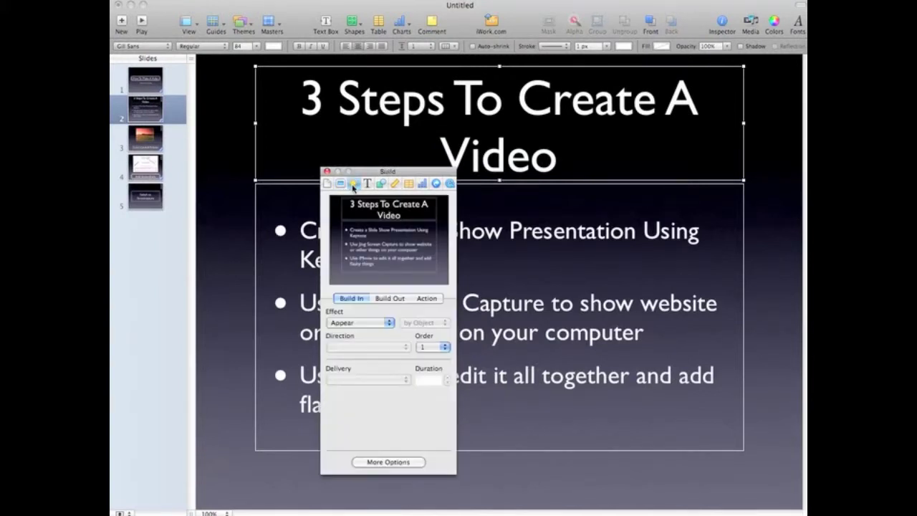
left_click(154, 149)
- Keep the landscape picture's Sparkle build, move the Inspector lower left, and open slide 4
left_click(494, 223)
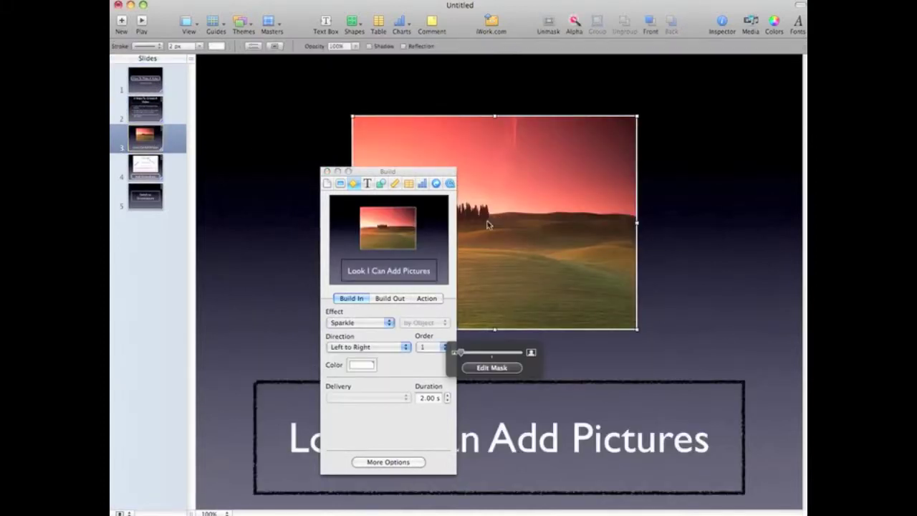
left_click(372, 323)
left_click(374, 321)
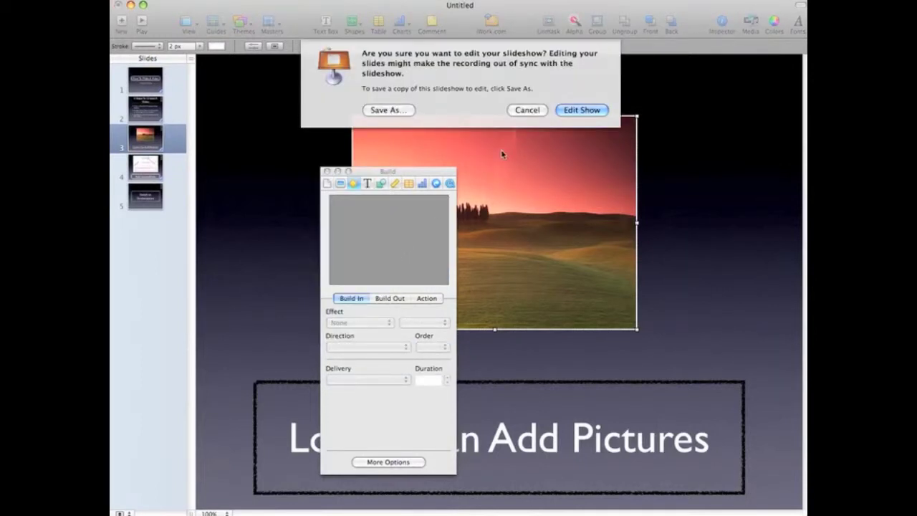
left_click(527, 110)
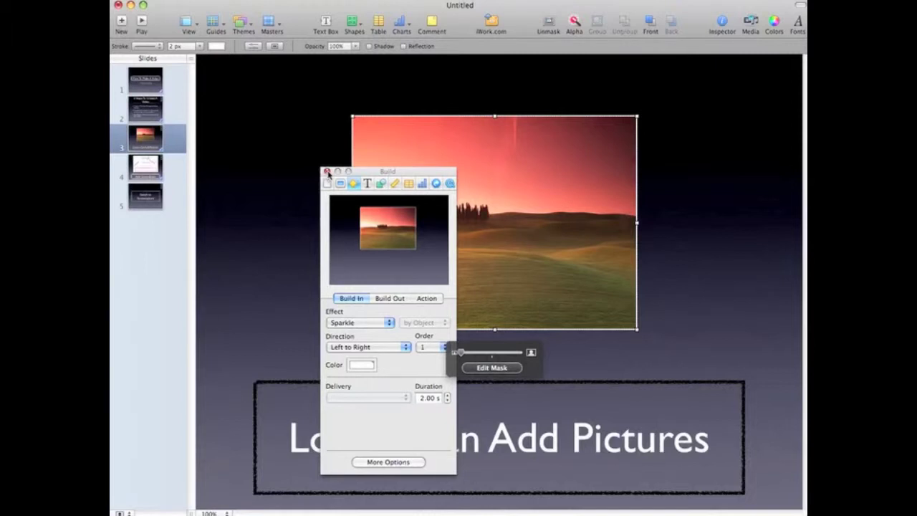
left_click_drag(367, 174, 192, 202)
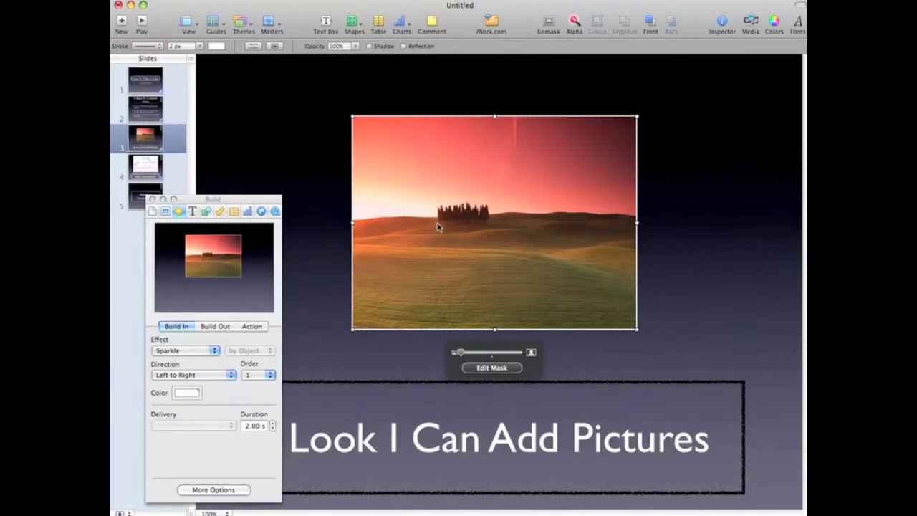
left_click(139, 170)
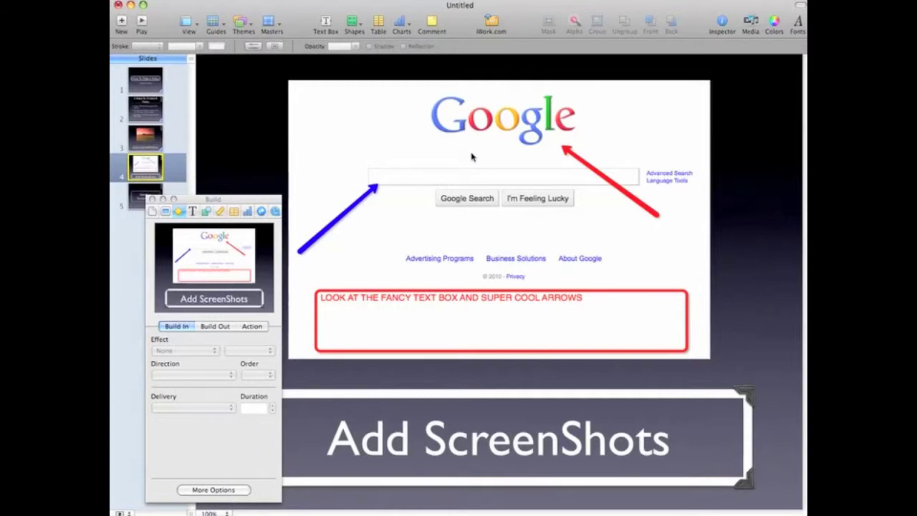
- Cancel moving the Google screenshot, check the caption's Fly In build, then open slide 5
mouse_move(495, 175)
left_mouse_down()
mouse_move(499, 216)
mouse_move(494, 168)
mouse_move(501, 193)
mouse_move(502, 183)
mouse_move(523, 180)
mouse_move(495, 180)
mouse_move(504, 170)
mouse_move(503, 188)
mouse_move(503, 179)
left_mouse_up()
left_click(527, 110)
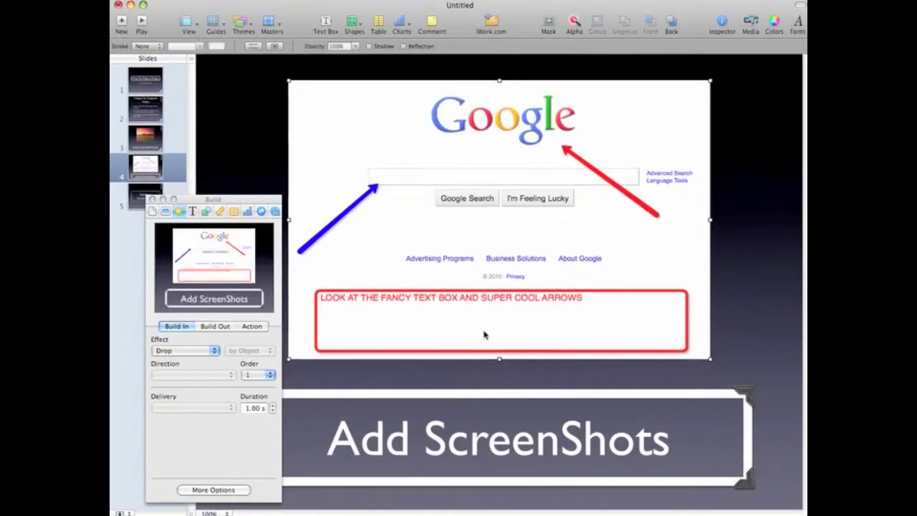
left_click(475, 444)
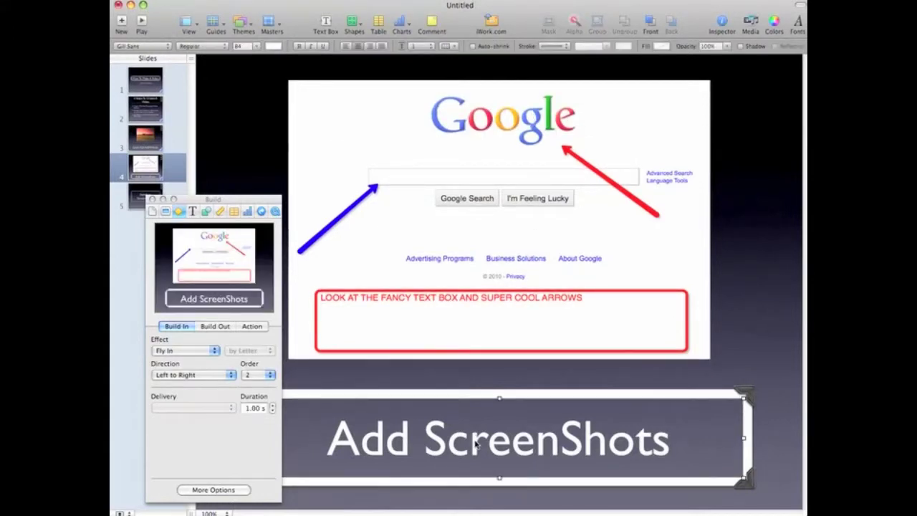
left_click(139, 192)
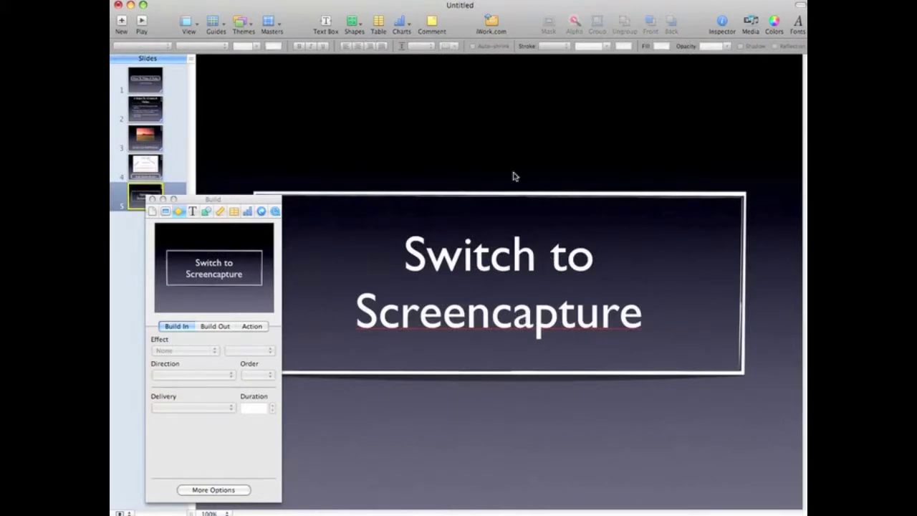
left_click(494, 320)
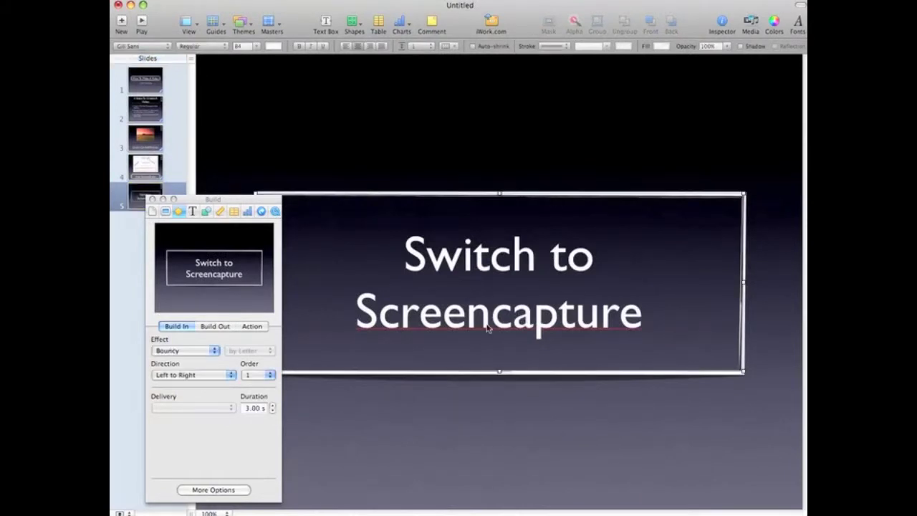
left_click(549, 47)
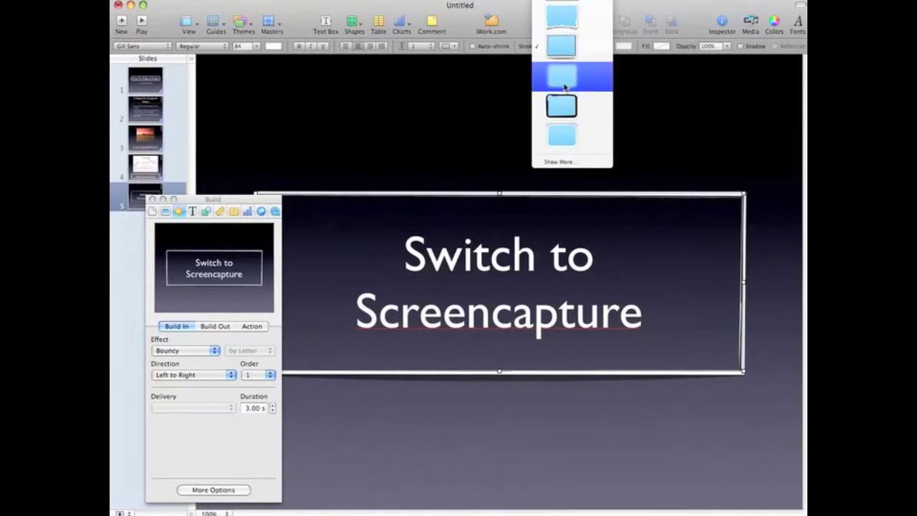
left_click(440, 136)
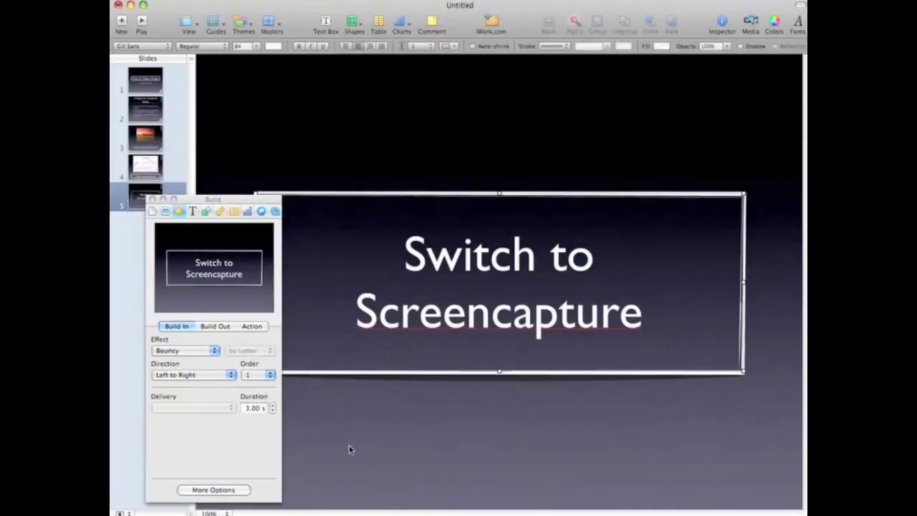
key("super+Tab")
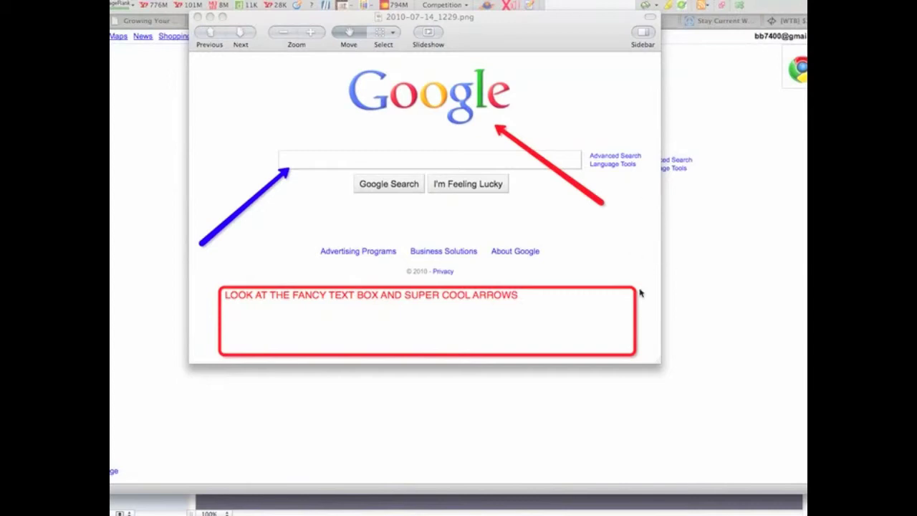
left_click(483, 506)
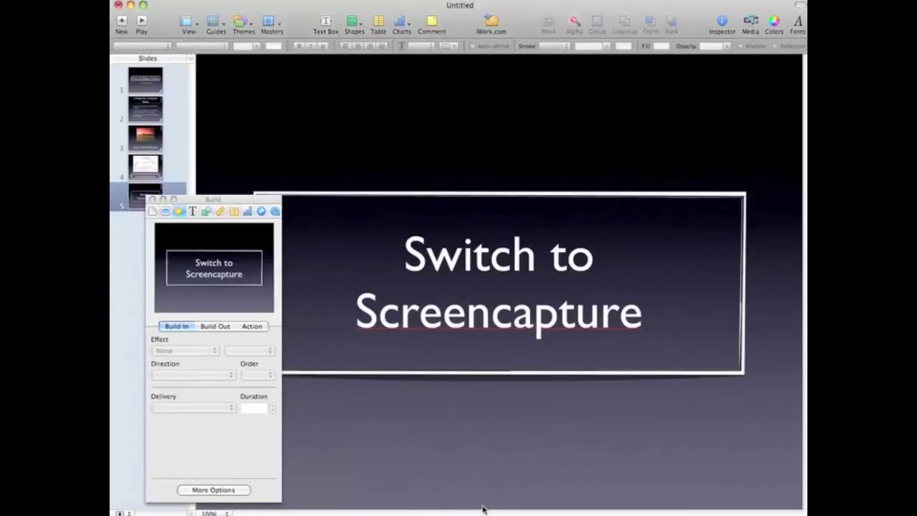
- Revisit slide 4, return to the How To Make A Video title slide, and open Play
left_click(145, 166)
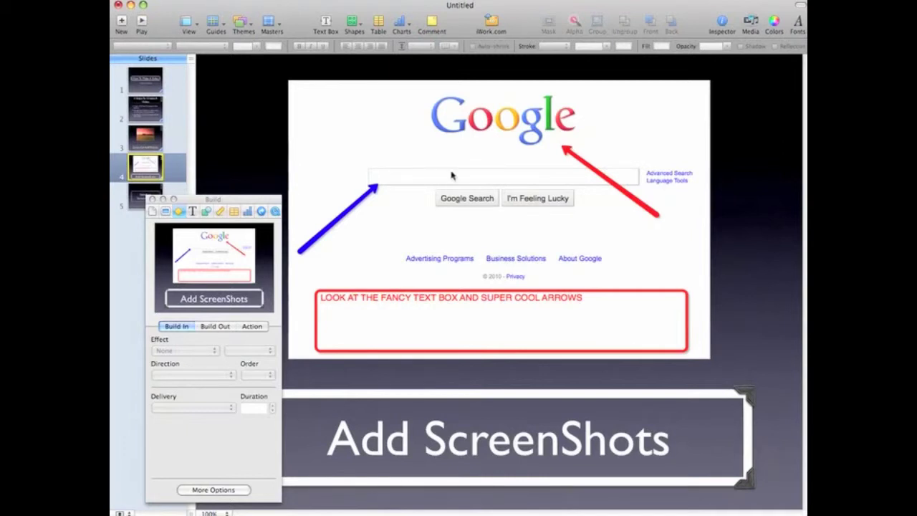
left_click(150, 82)
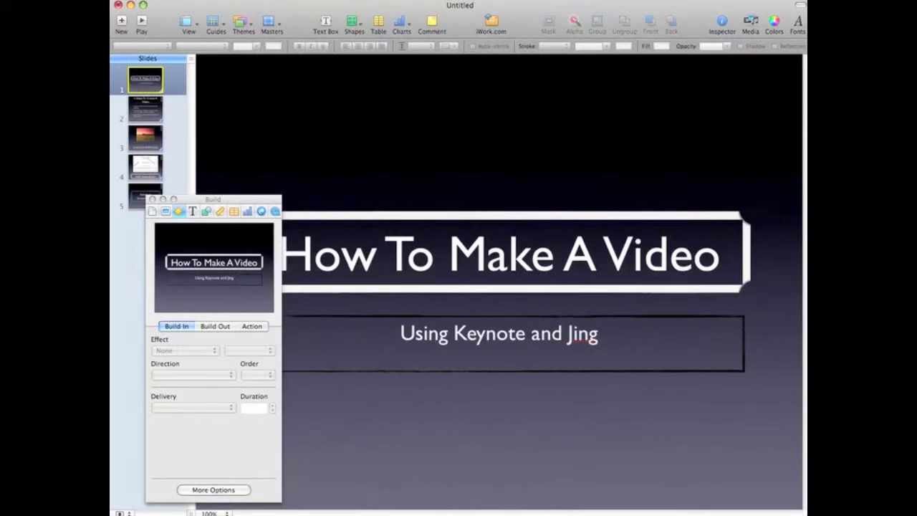
left_click(269, 0)
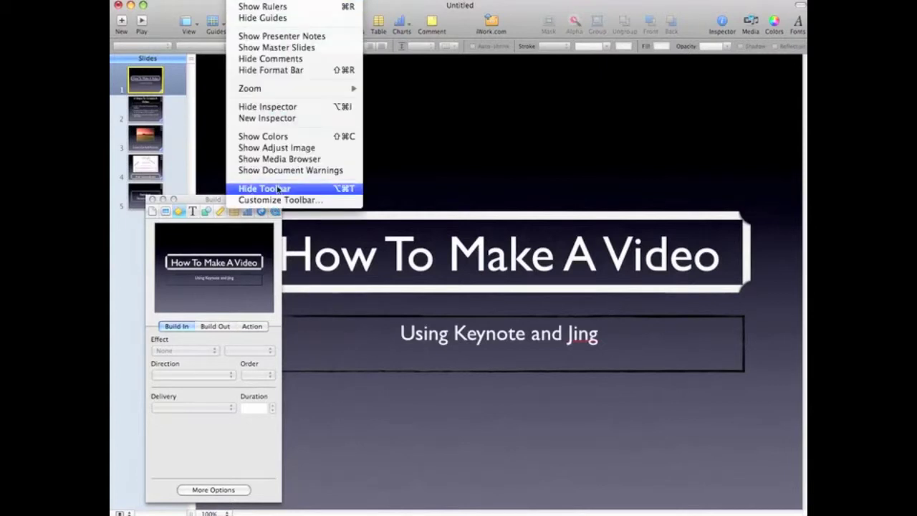
- Export the slideshow as a Full Quality QuickTime movie named 'How Video'
left_click(475, 131)
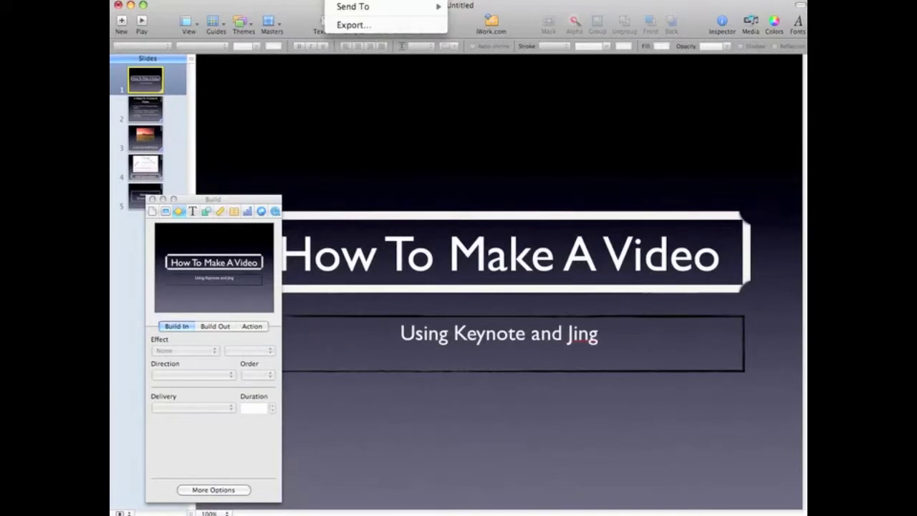
left_click(348, 26)
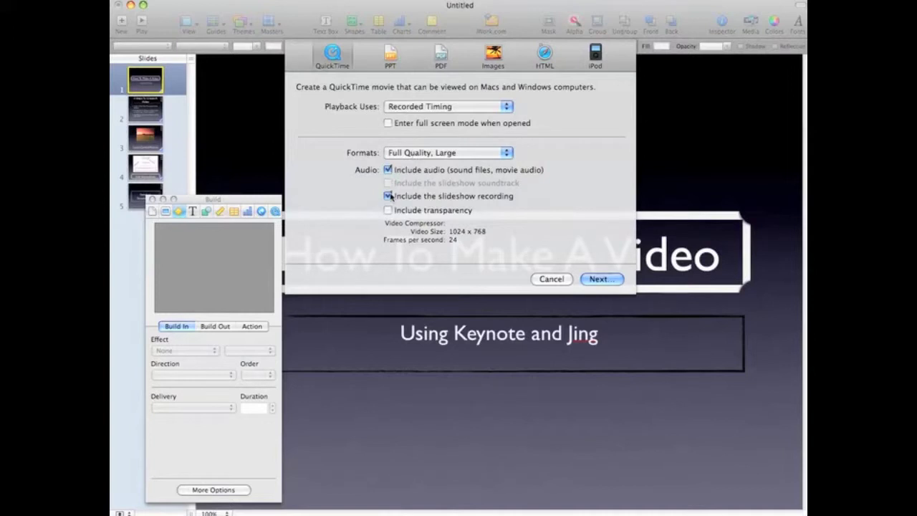
left_click(600, 279)
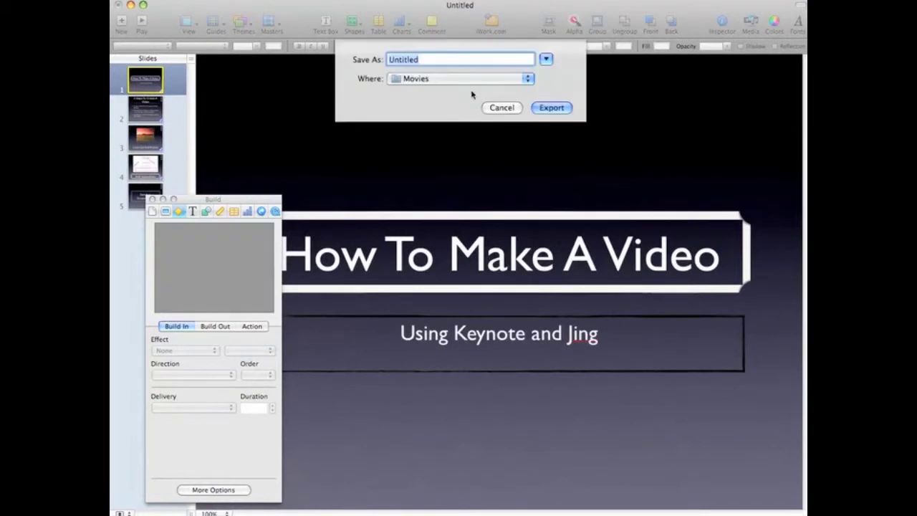
type("Hoow Video")
- Save the How Video movie export to the Movies folder
left_click(559, 107)
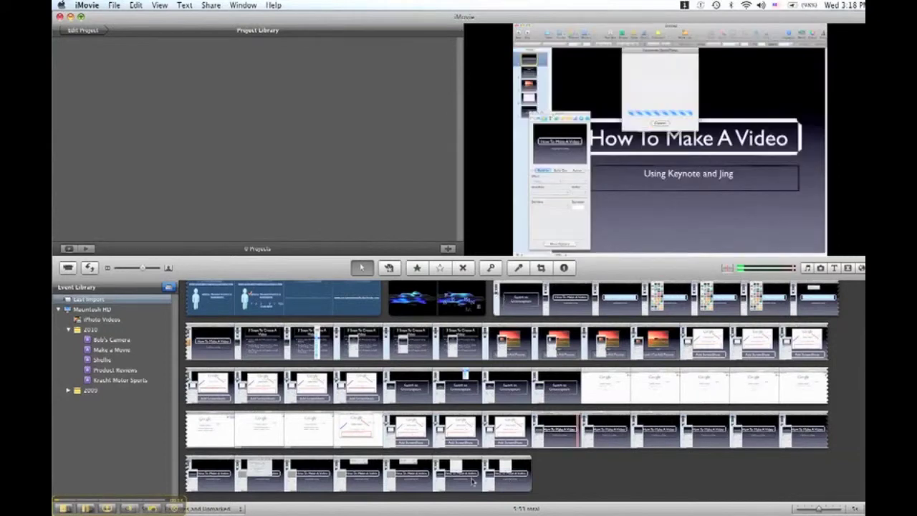
- Create the 'Make a Video' project, Widescreen 16:9 with no theme, from the Make a Movie event
left_click(103, 360)
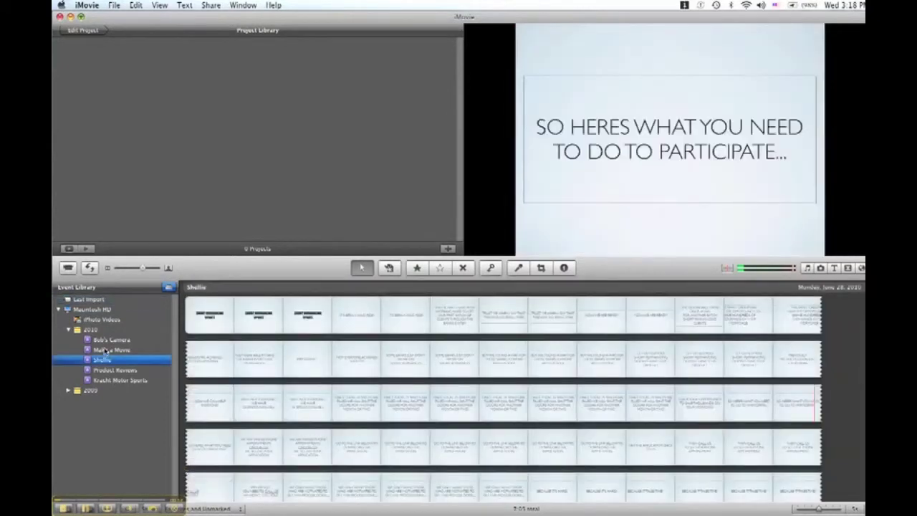
left_click(107, 350)
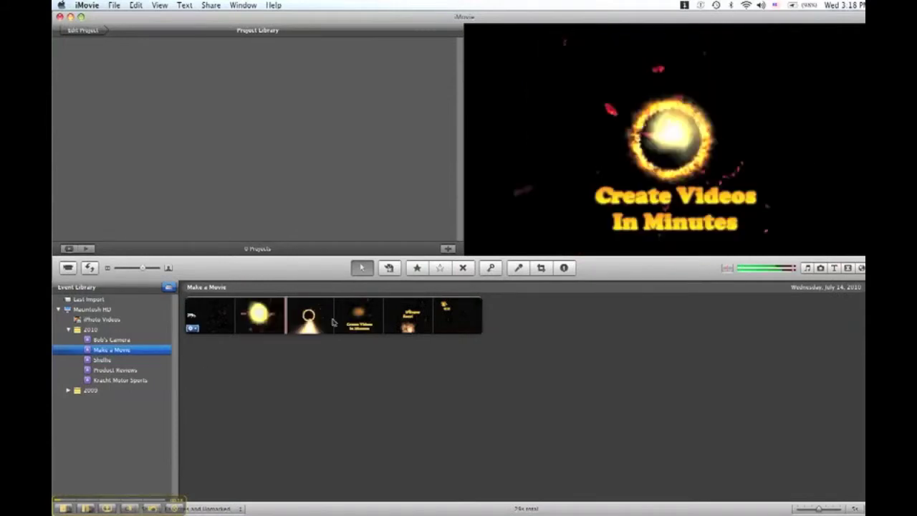
left_click(113, 5)
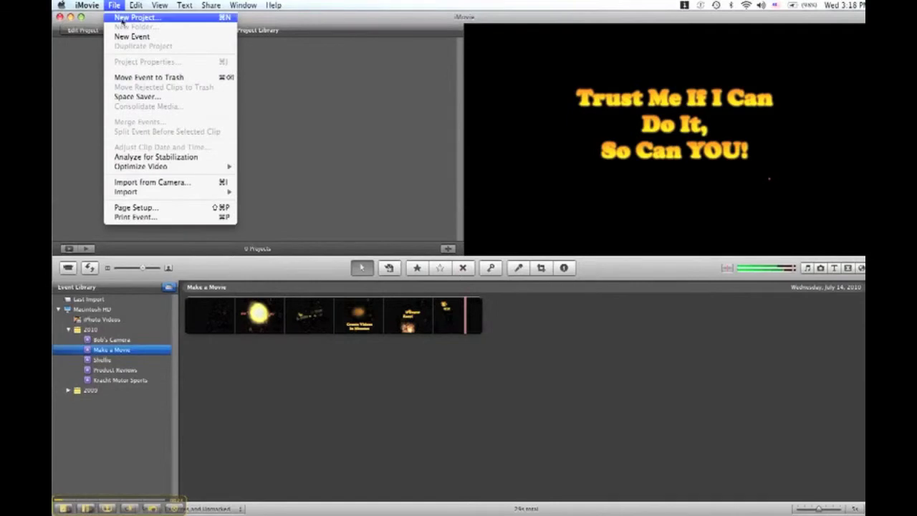
left_click(140, 16)
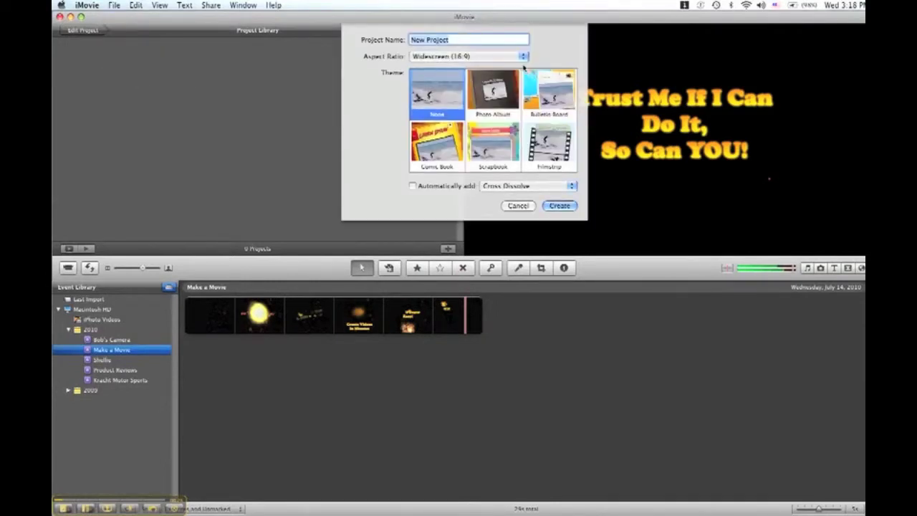
type("Moa")
type("ke a")
type(" Video")
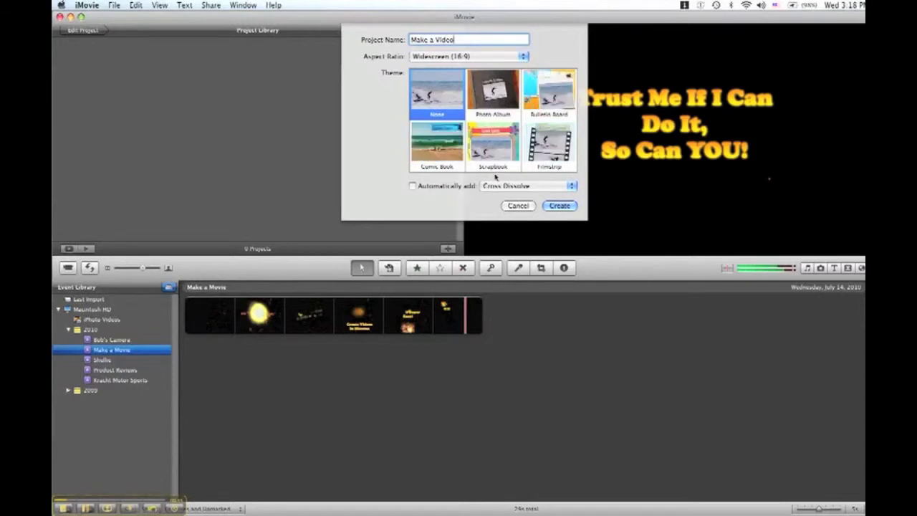
left_click(560, 206)
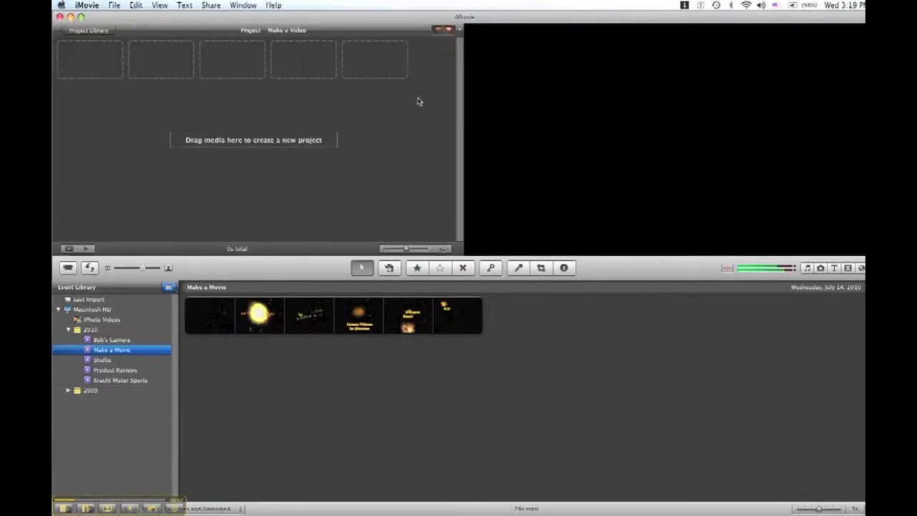
- Select the whole fiery intro clip and drag it into the Make a Video project
double_click(242, 329)
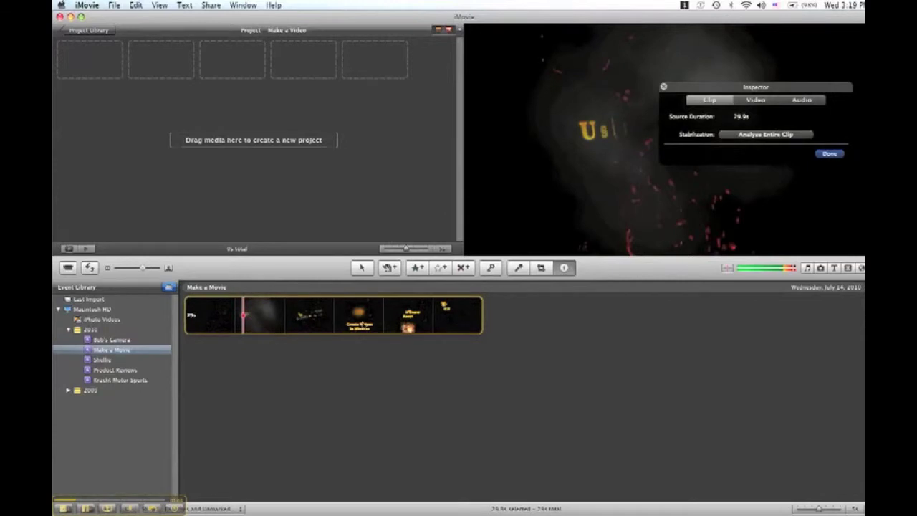
mouse_move(859, 146)
left_click(828, 153)
left_click_drag(378, 315, 79, 66)
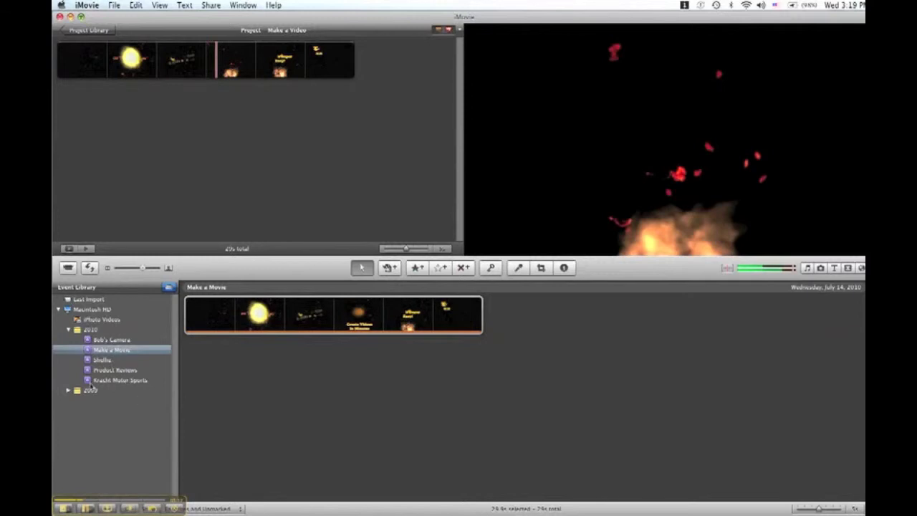
- Add the exported slideshow clip from Last Import to the project
left_click(87, 299)
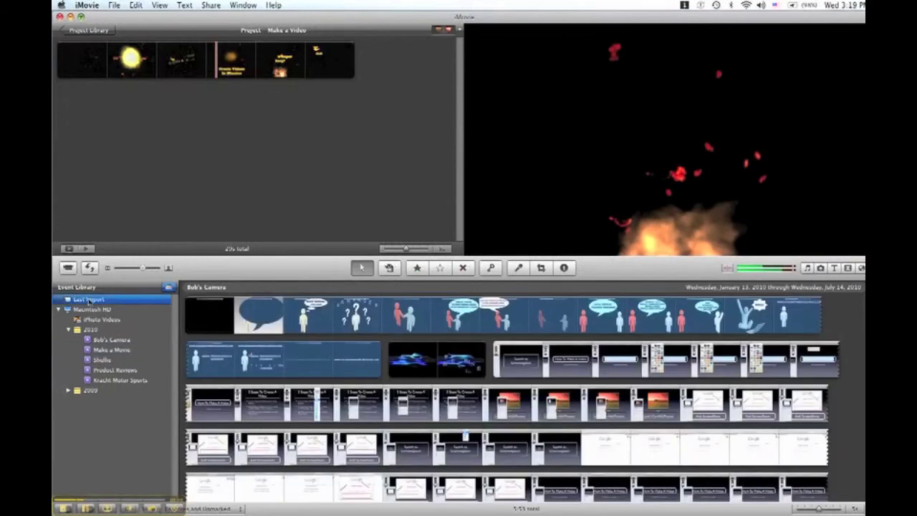
scroll(484, 358, "down", 5)
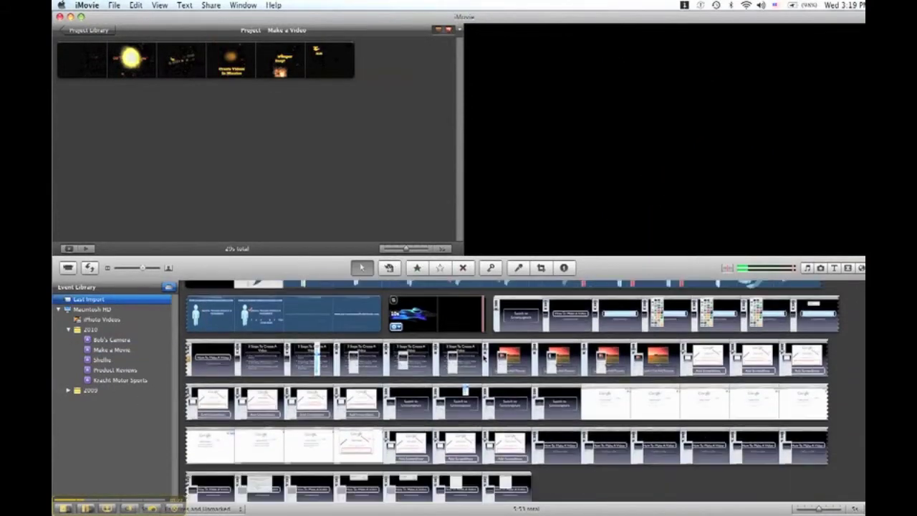
left_click(521, 307)
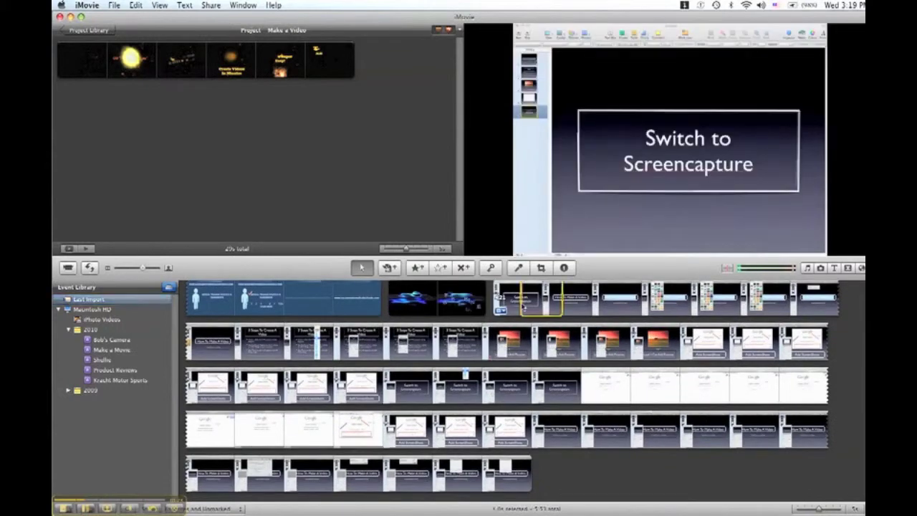
double_click(523, 308)
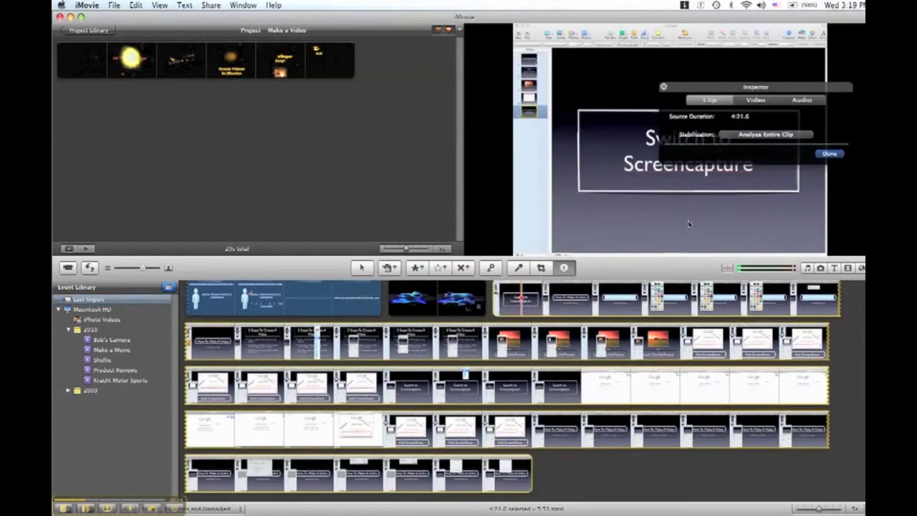
left_click(829, 153)
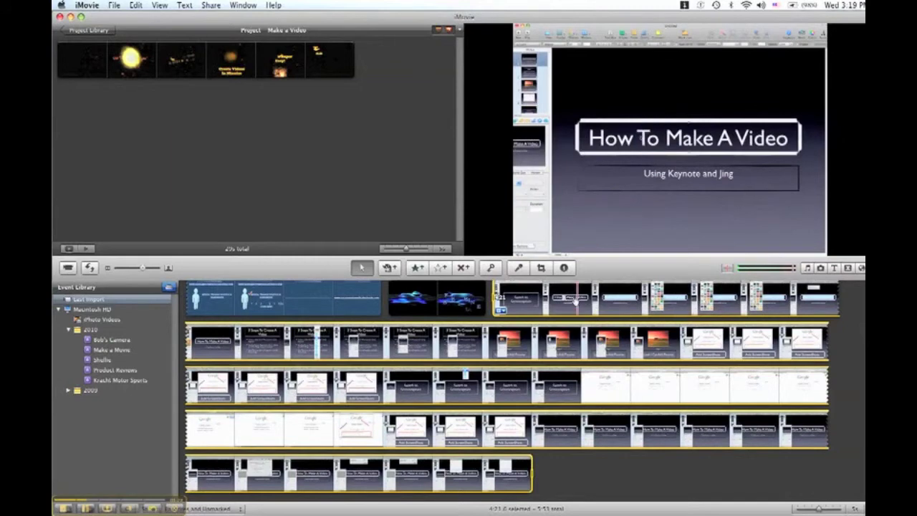
left_click_drag(570, 302, 368, 150)
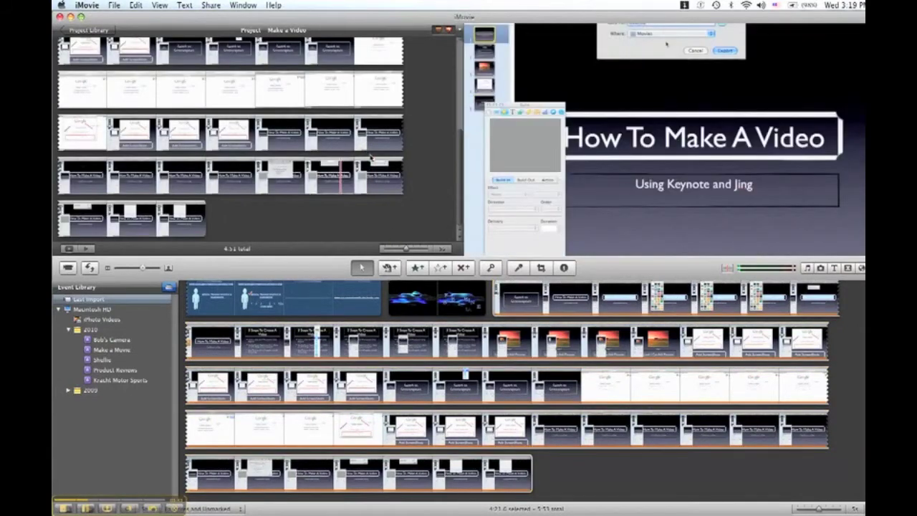
left_click_drag(456, 203, 459, 107)
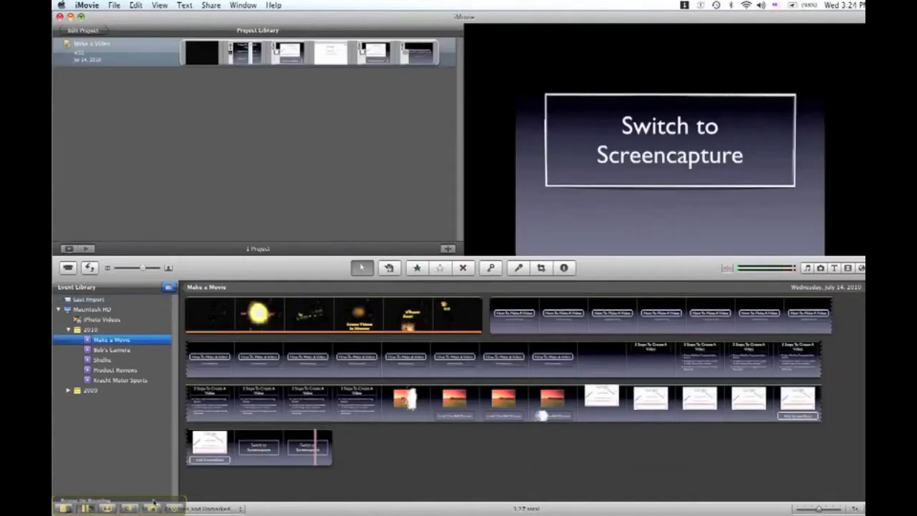
left_click(462, 365)
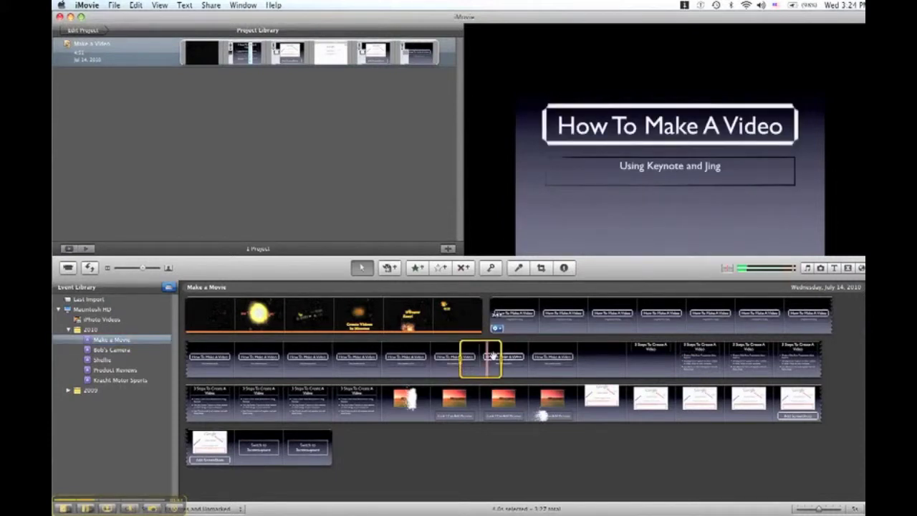
key("super+a")
key("i")
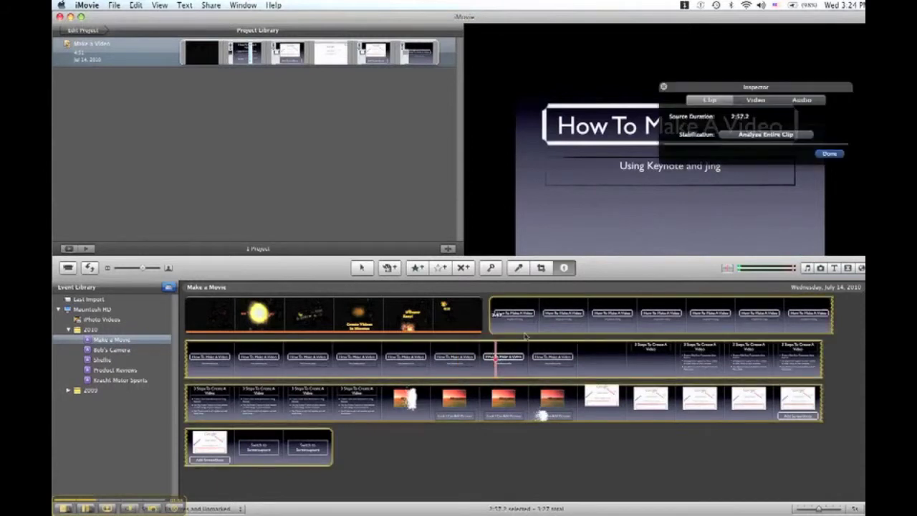
left_click(845, 154)
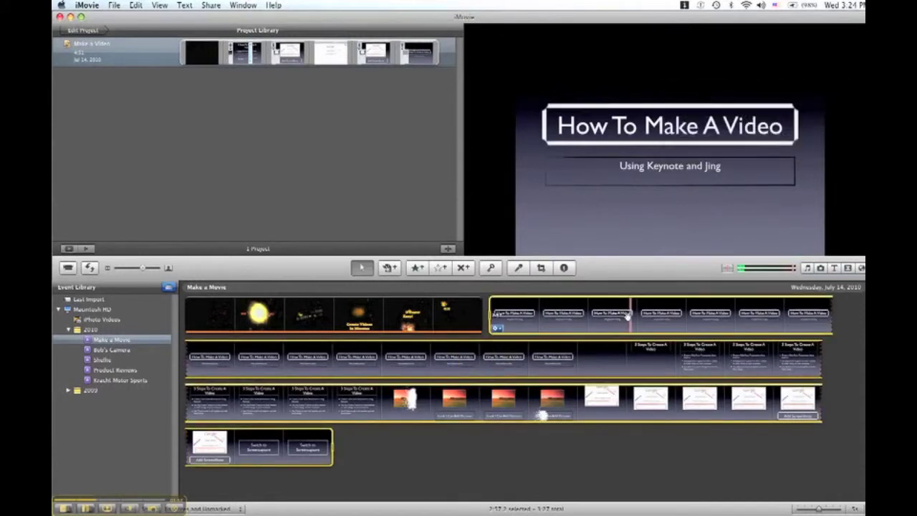
double_click(361, 53)
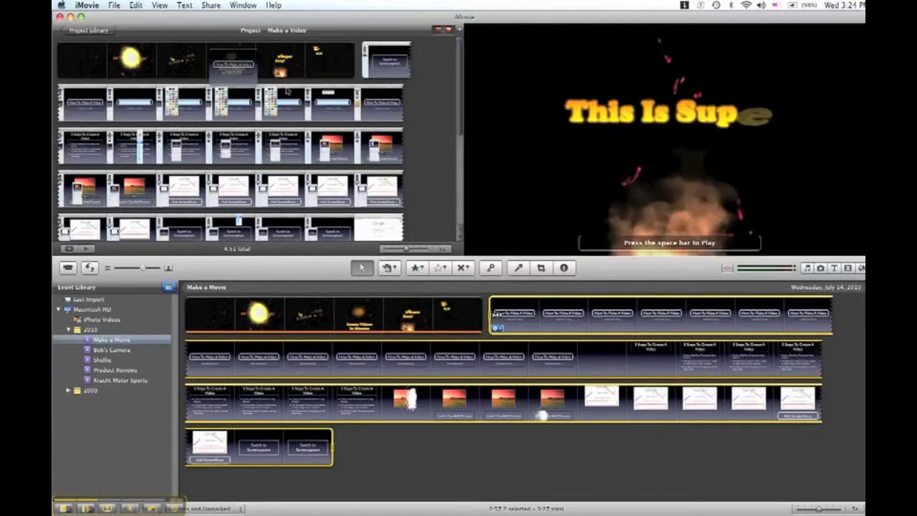
left_click_drag(360, 65, 376, 79)
key("space")
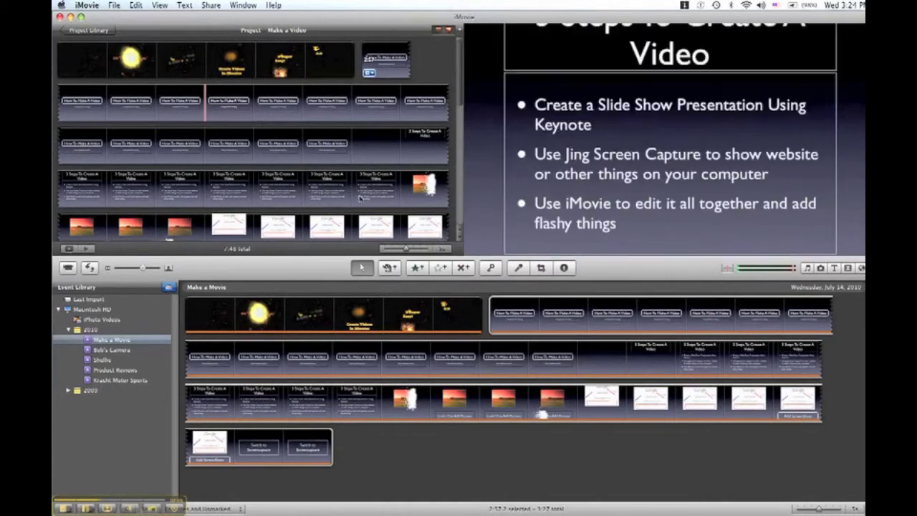
scroll(358, 195, "down", 4)
scroll(360, 198, "down", 10)
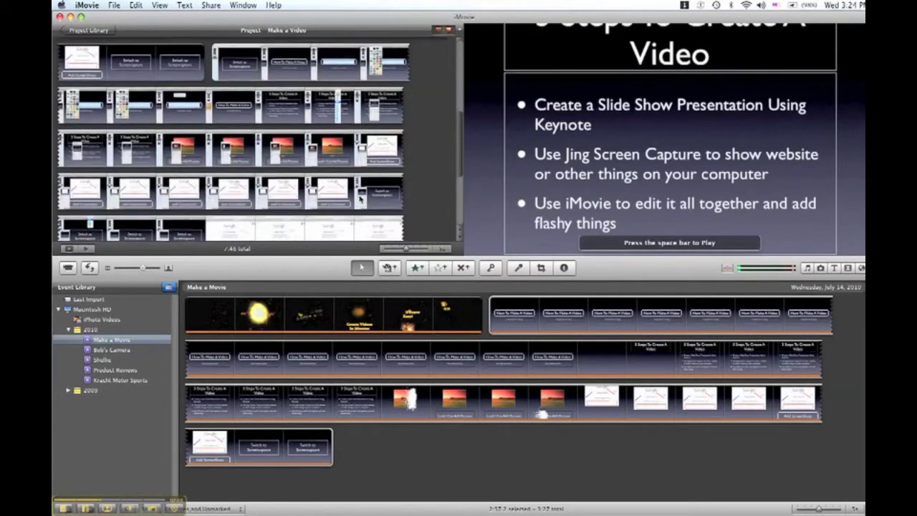
scroll(401, 215, "down", 3)
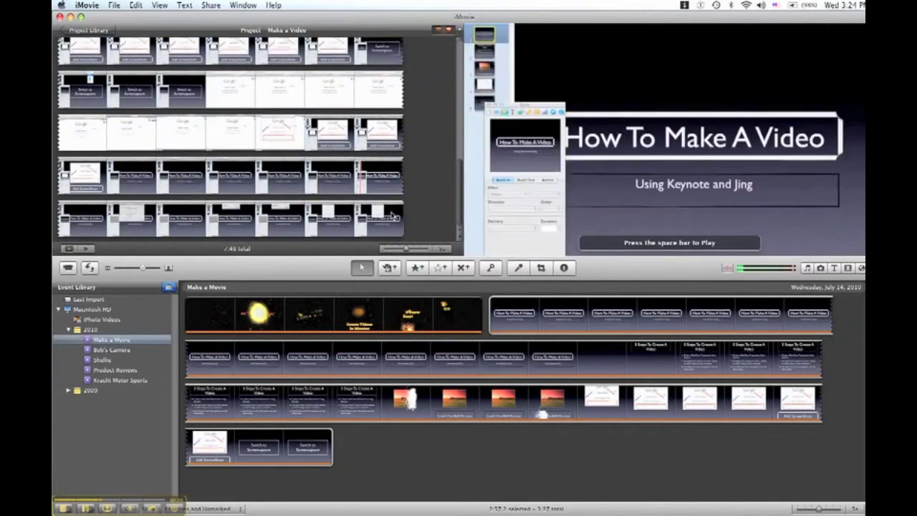
left_click_drag(459, 222, 462, 29)
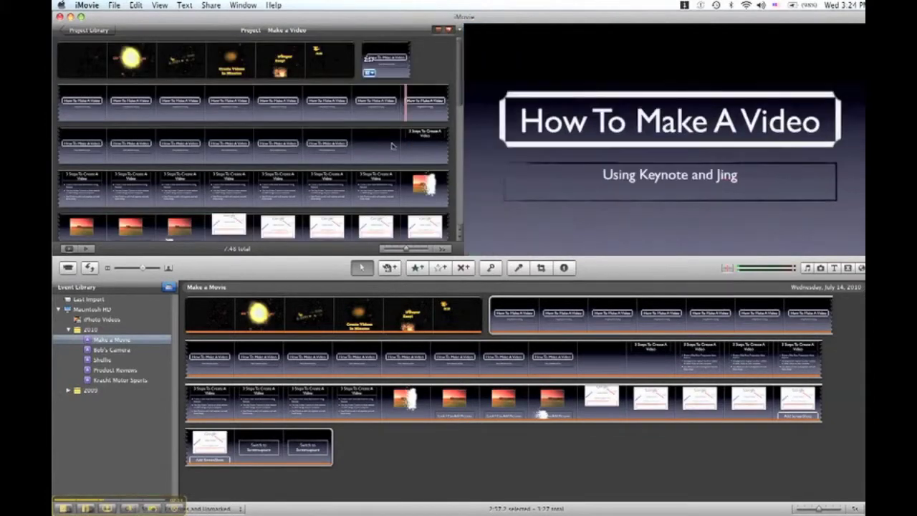
left_click_drag(598, 307, 381, 72)
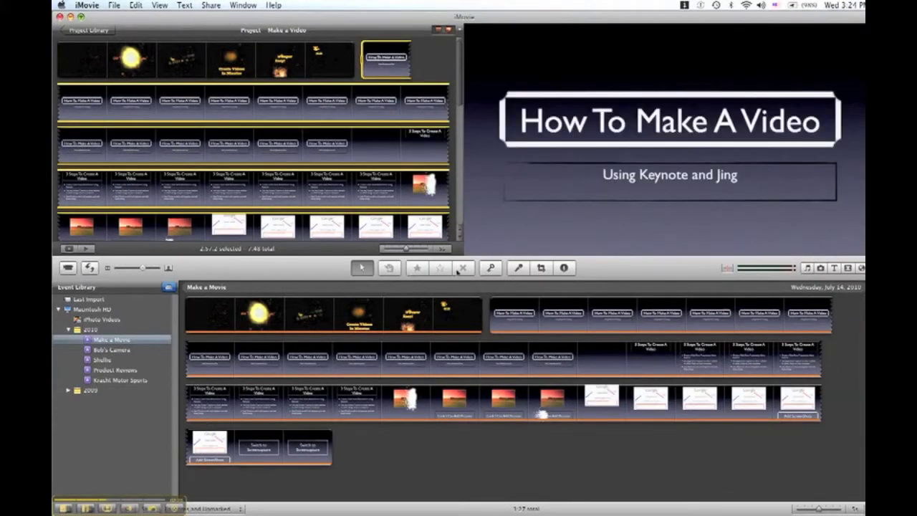
- Set the title slide clip's crop to Fit
left_click(540, 267)
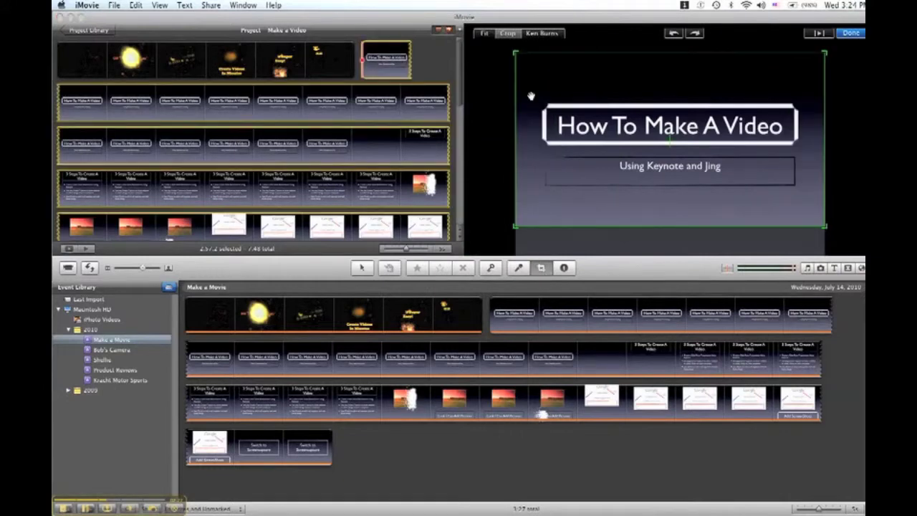
left_click(485, 34)
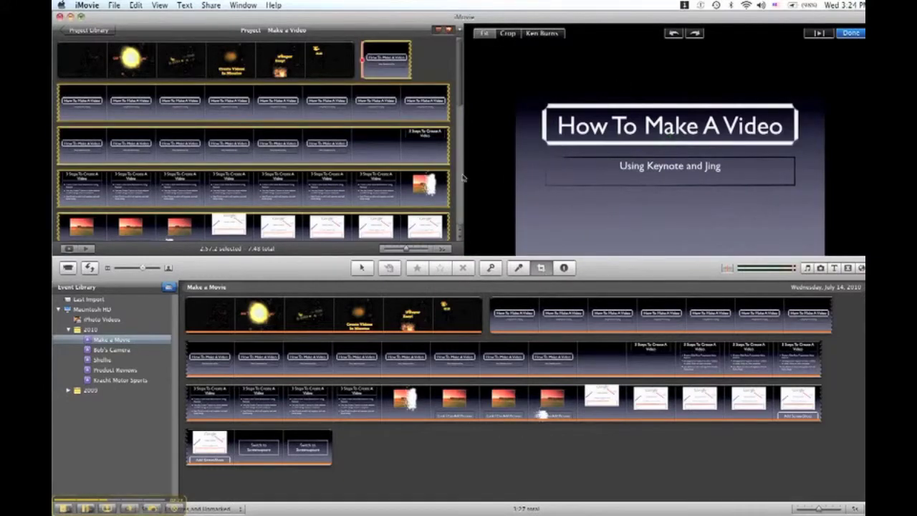
left_click_drag(462, 144, 462, 220)
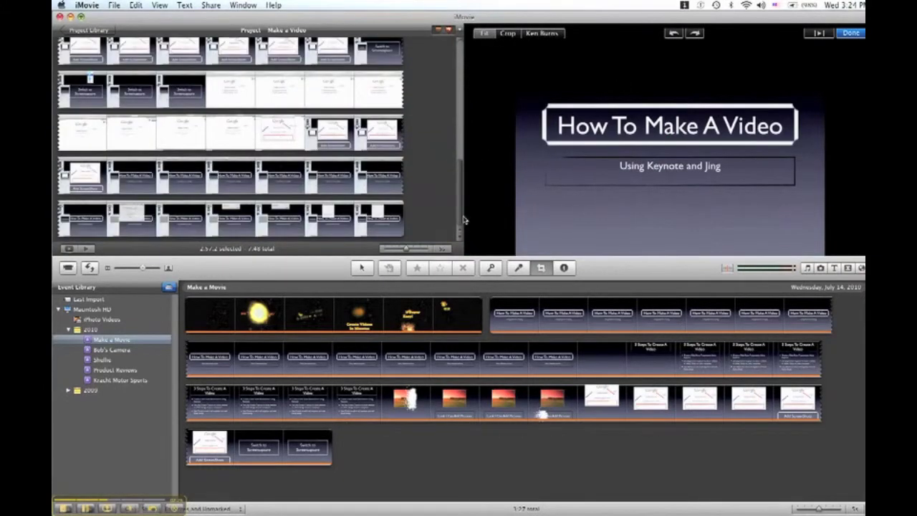
- Set the Google screenshot clips to Fit, finish cropping, and select the Switch to Screencapture stretch
left_click(278, 93)
left_click(485, 34)
mouse_move(856, 70)
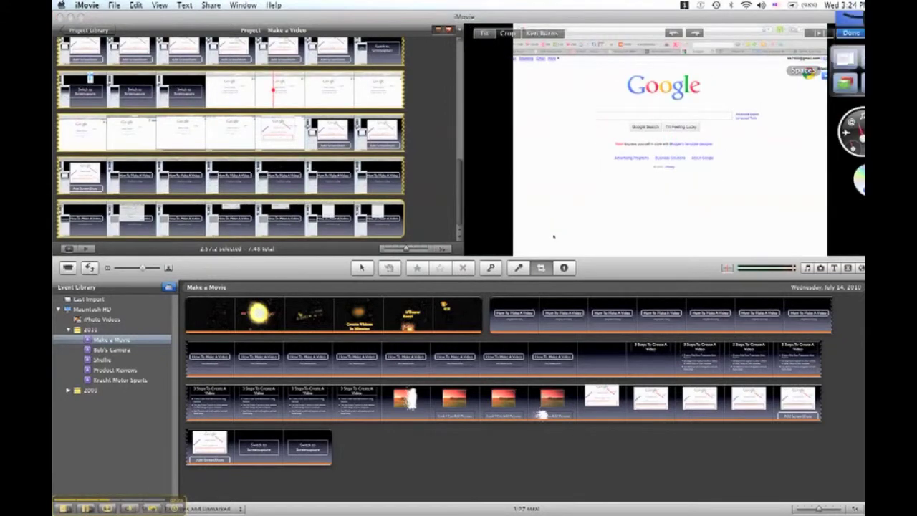
left_click(851, 33)
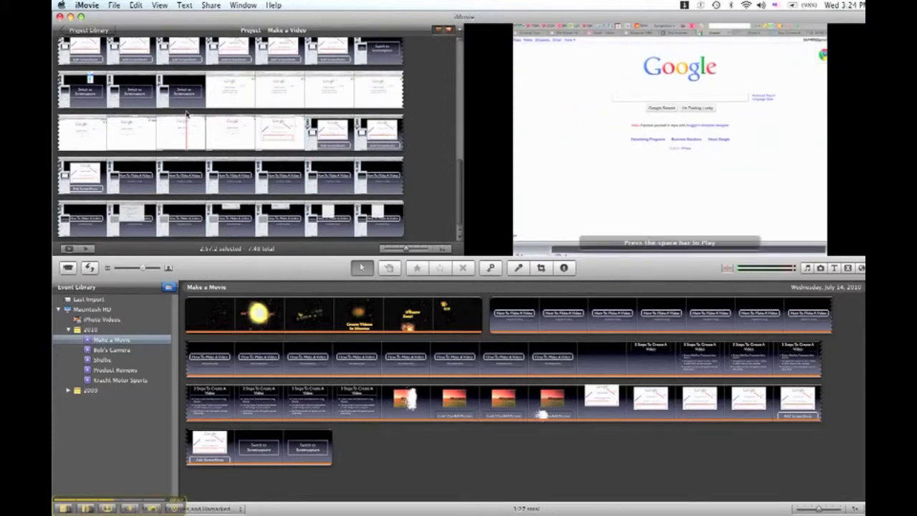
left_click_drag(134, 91, 269, 91)
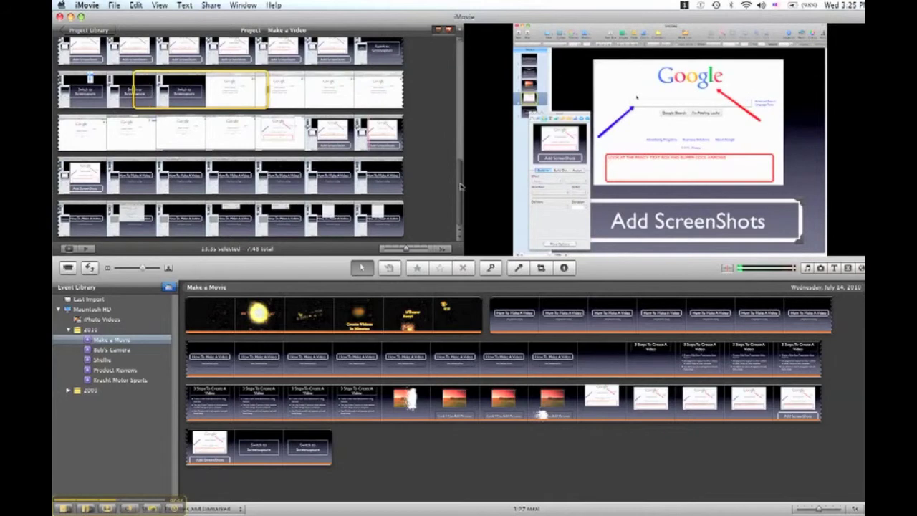
scroll(462, 192, "up", 10)
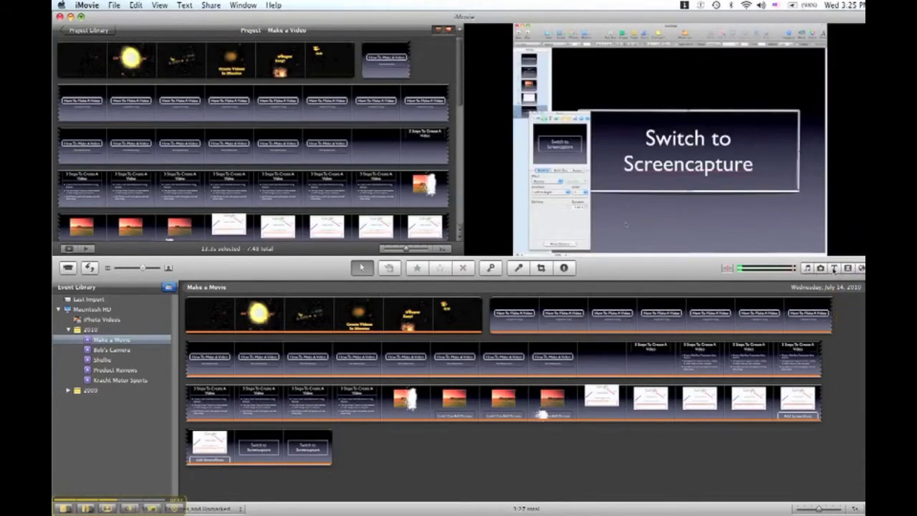
- Insert a Sideways Drift title with a dark background before the slideshow's title slide
left_click(834, 268)
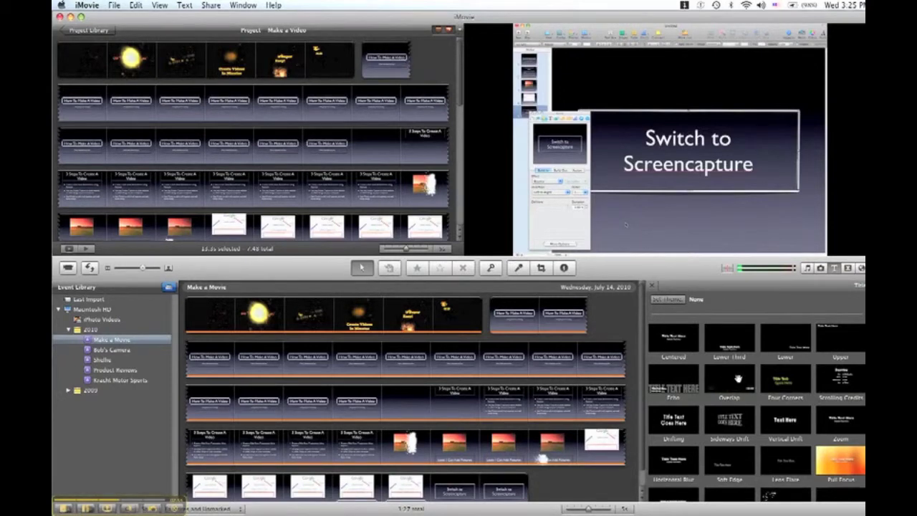
left_click_drag(730, 418, 378, 92)
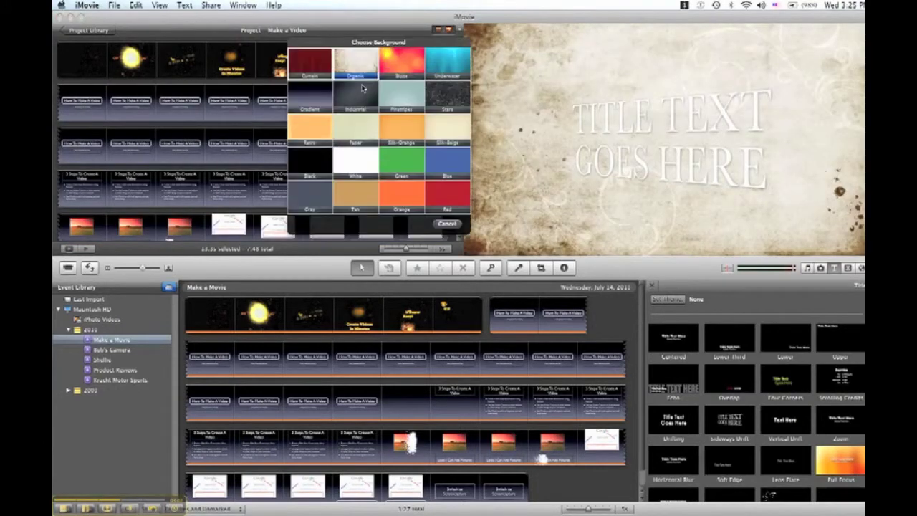
left_click(316, 97)
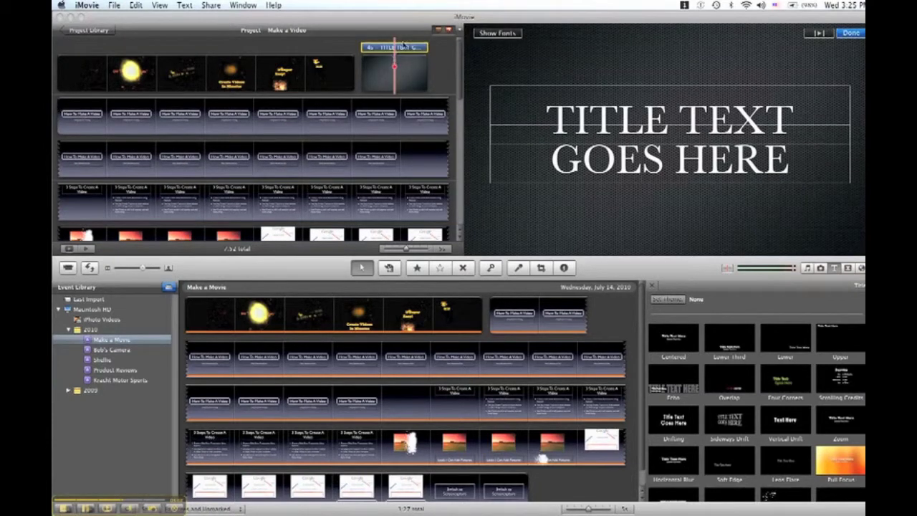
- Change the title text to 'How To' on the first line and 'Make a Video' on the second
triple_click(708, 119)
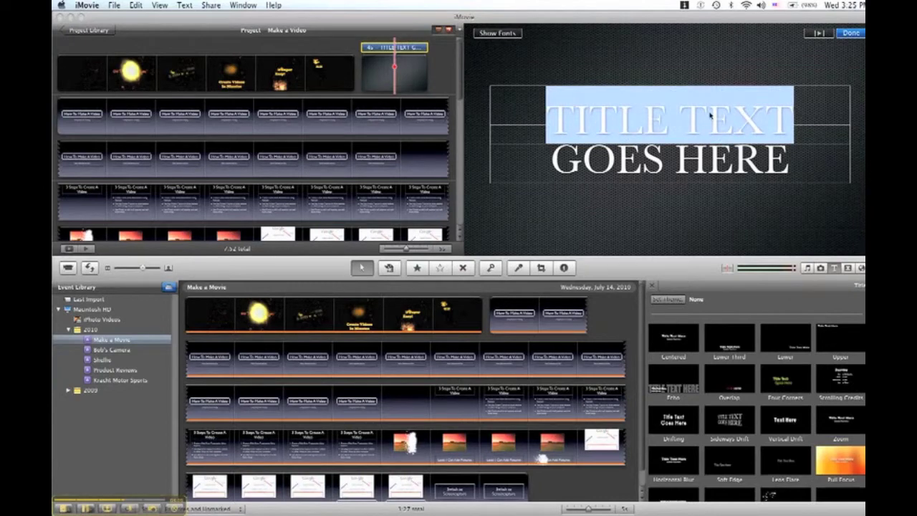
type("How To")
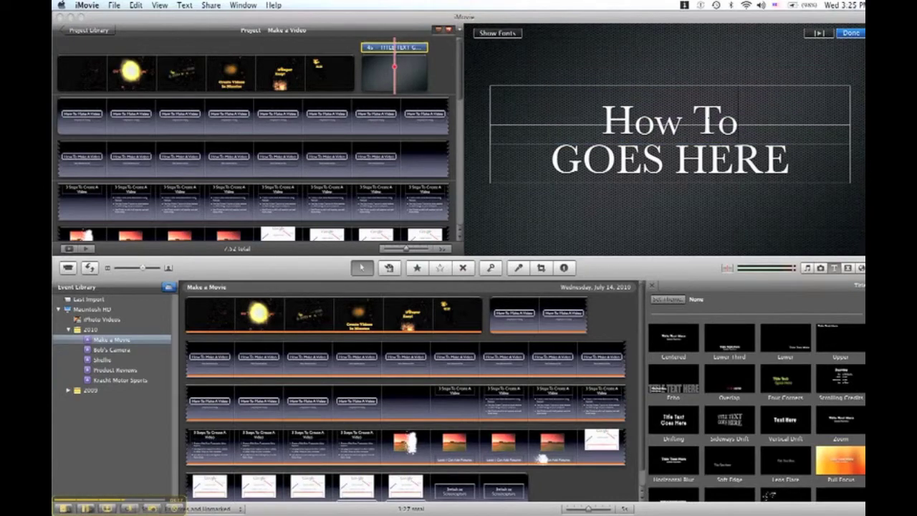
triple_click(669, 158)
type("Make")
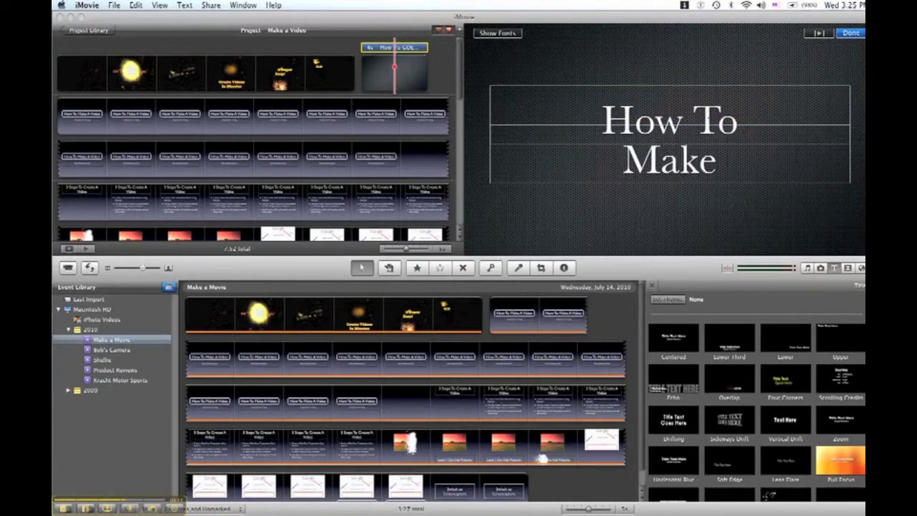
type(" a Video")
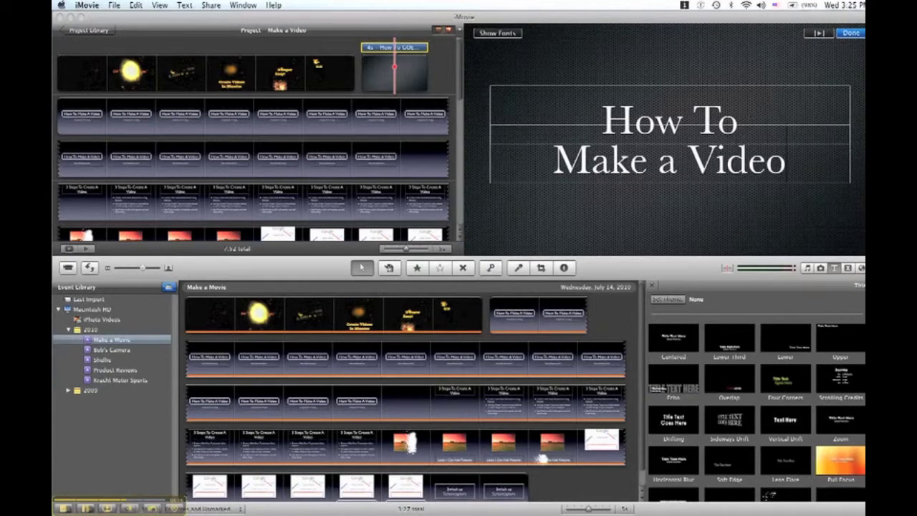
left_click(850, 33)
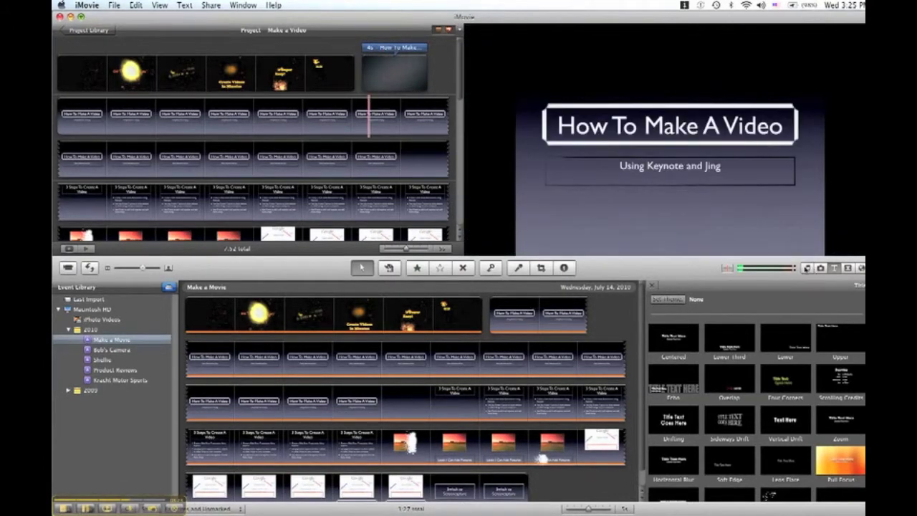
- Preview the Alliance and 44th Street Long jingles, then choose Barbeque Blues Short.aif
left_click(806, 268)
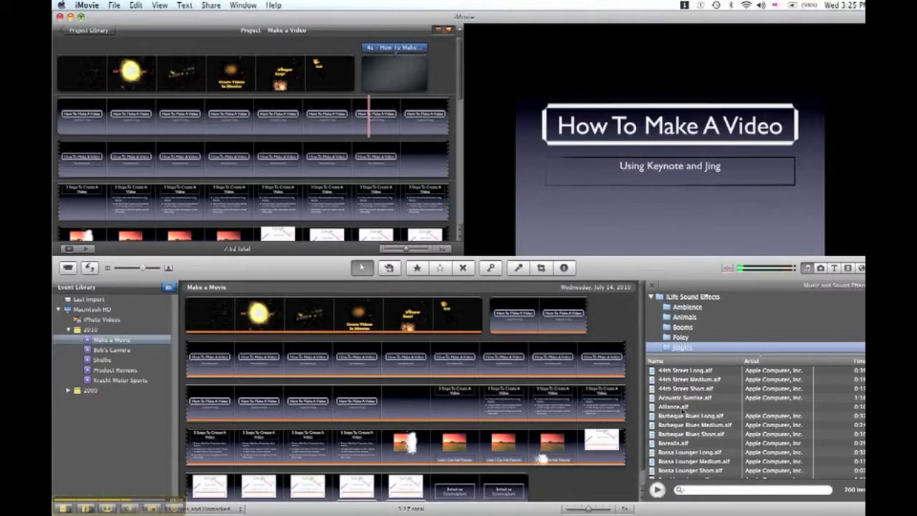
left_click(681, 408)
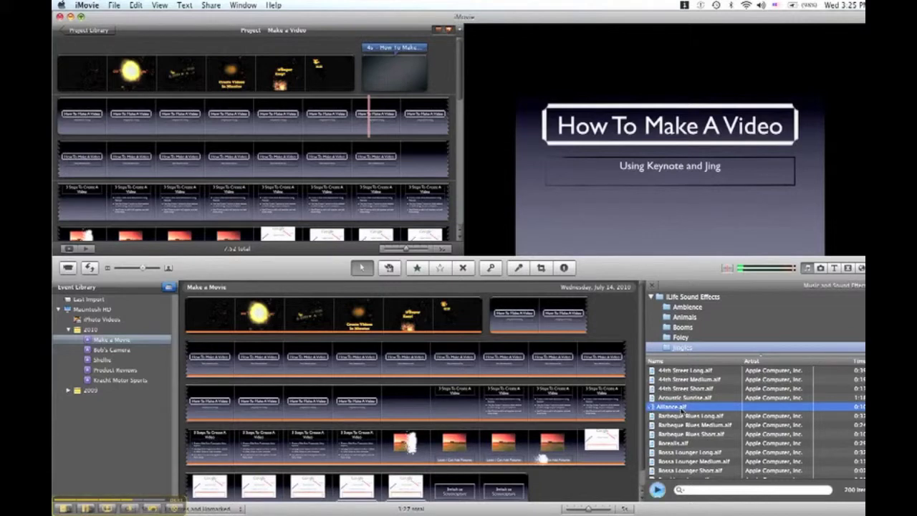
left_click(678, 370)
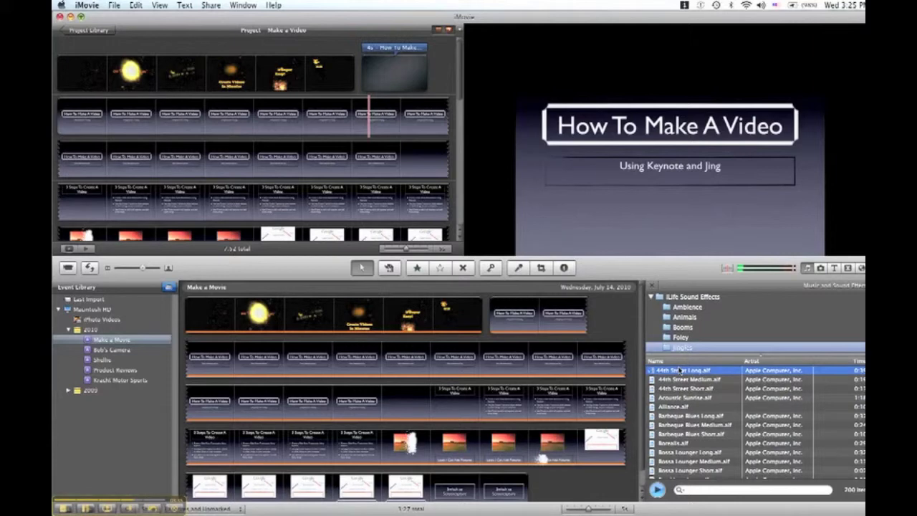
left_click(685, 434)
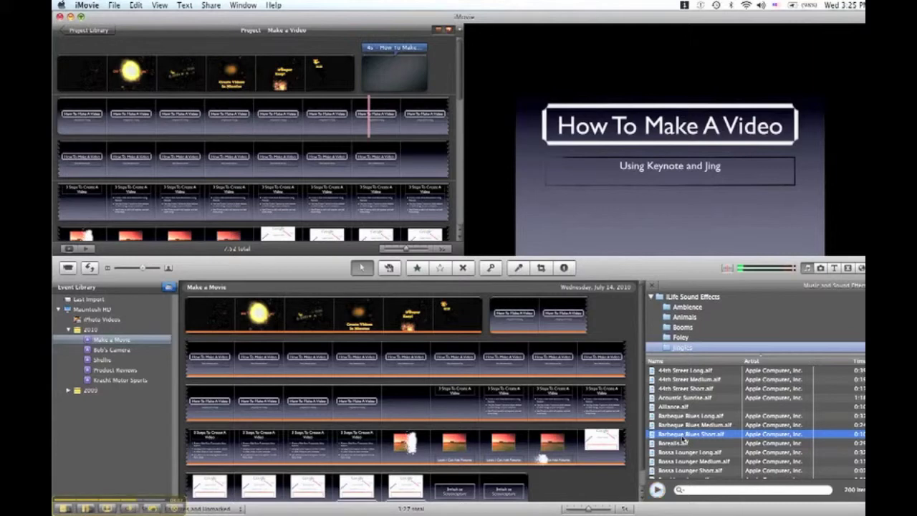
- Play the 7:52 movie back from the start to check the new opening
left_click_drag(462, 91, 457, 229)
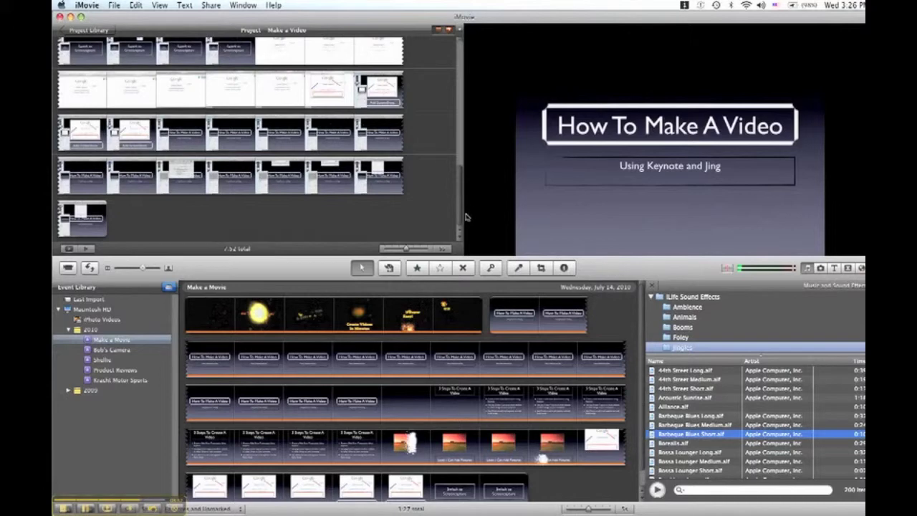
left_click_drag(460, 217, 459, 80)
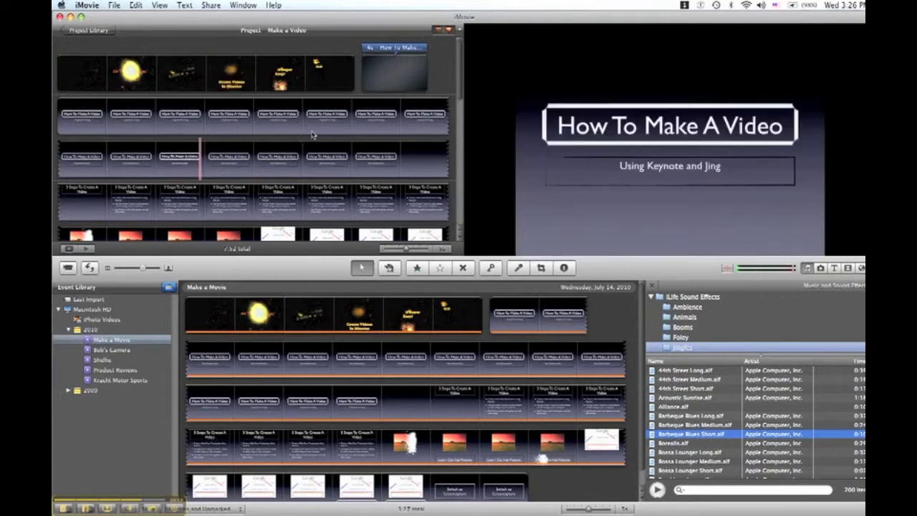
key("space")
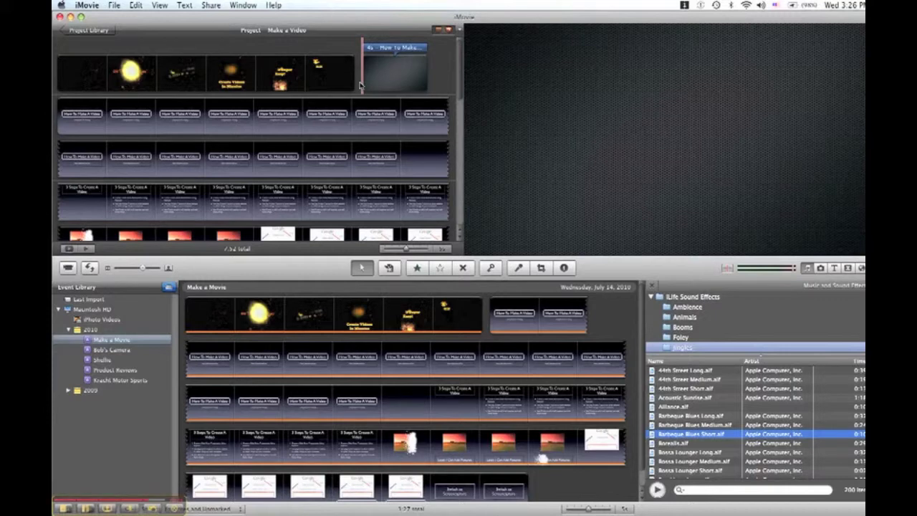
- Place a Page Curl Right transition after the 'How To Make a Video' title and play it
left_click(847, 270)
left_click_drag(777, 380, 423, 81)
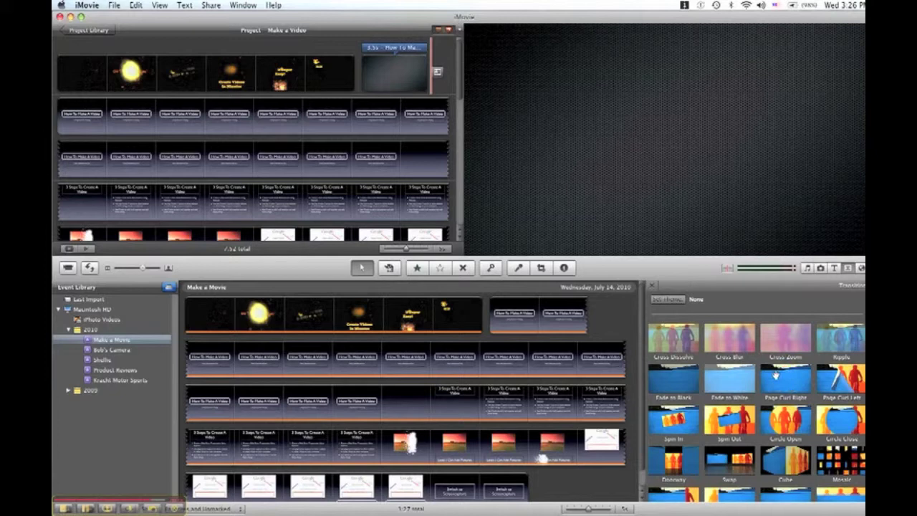
key("space")
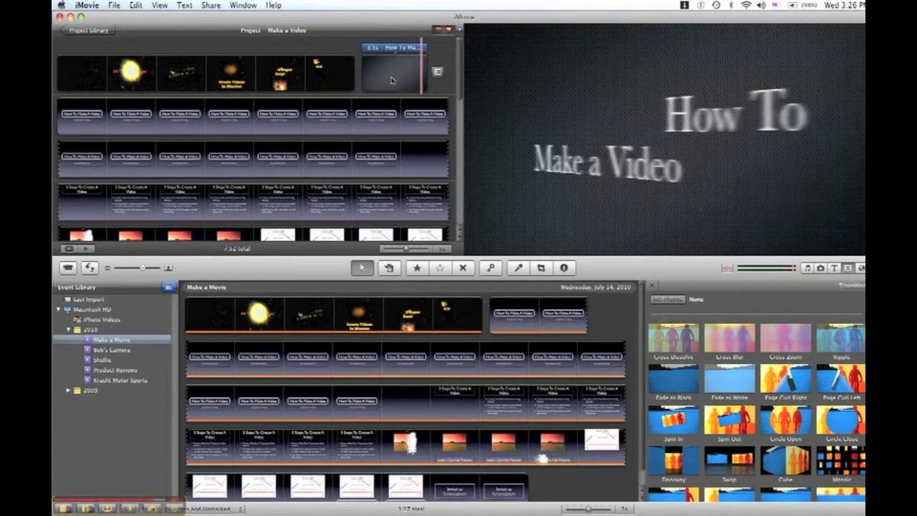